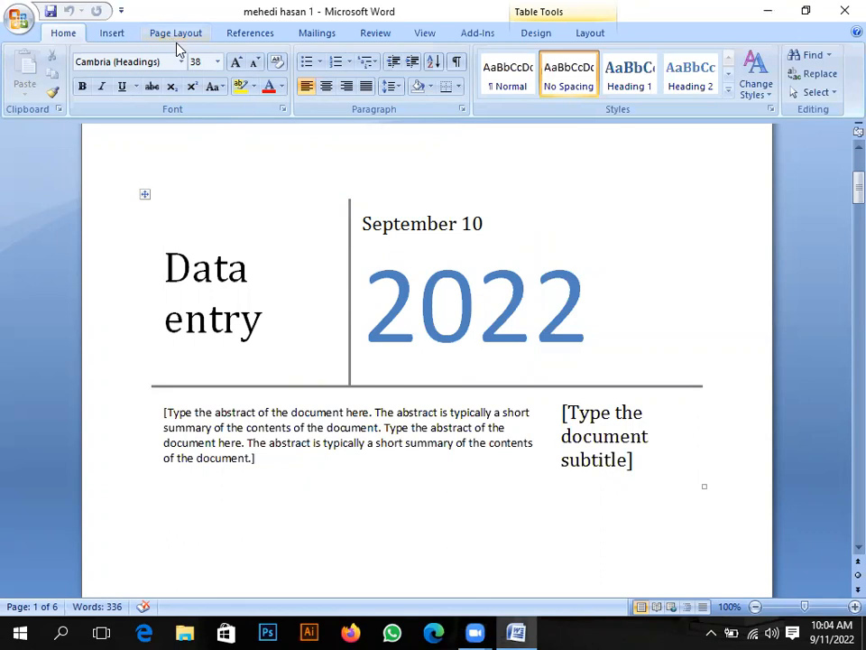
Set the document's top and left page margins to 0.5" as custom margins.
{"action": "left_click", "coordinate": [176, 33]}
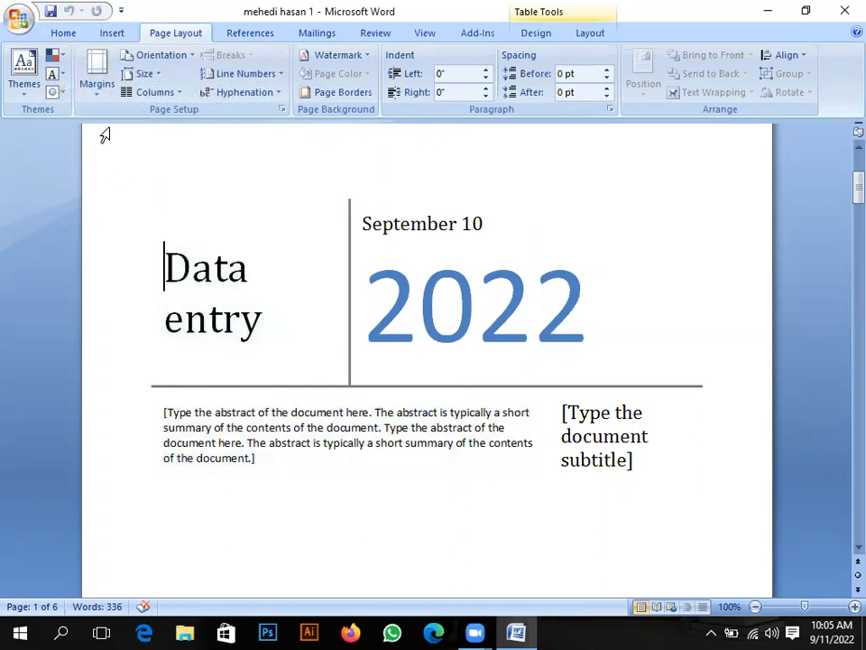
{"action": "scroll", "coordinate": [357, 286], "scroll_direction": "down", "scroll_amount": 5}
{"action": "scroll", "coordinate": [352, 286], "scroll_direction": "up", "scroll_amount": 5}
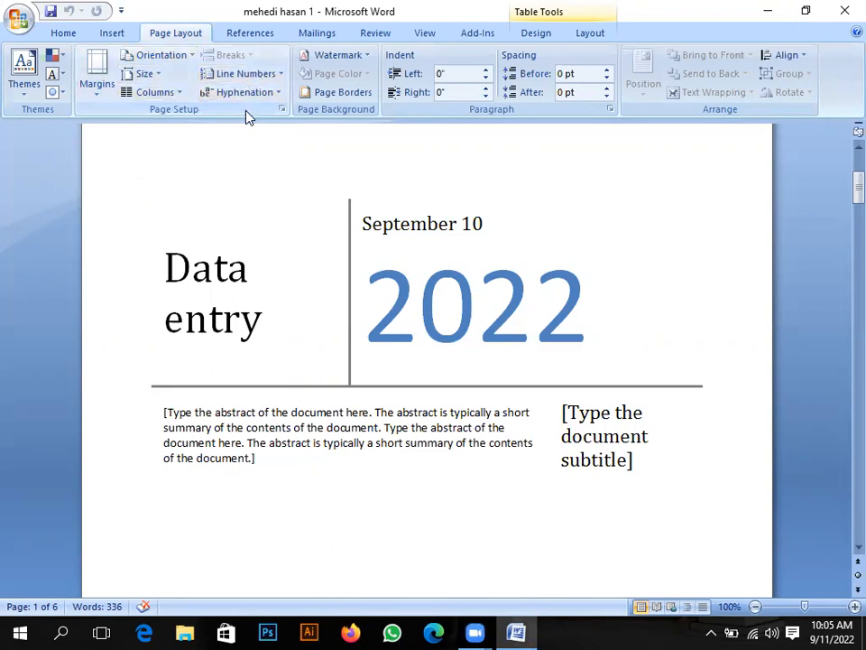
{"action": "left_click", "coordinate": [99, 94]}
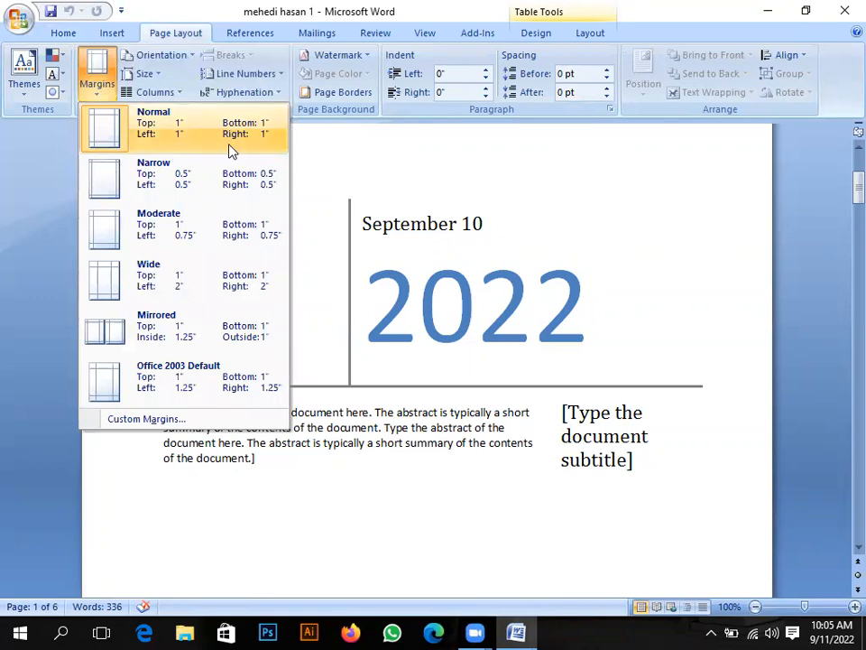
{"action": "left_click", "coordinate": [126, 421]}
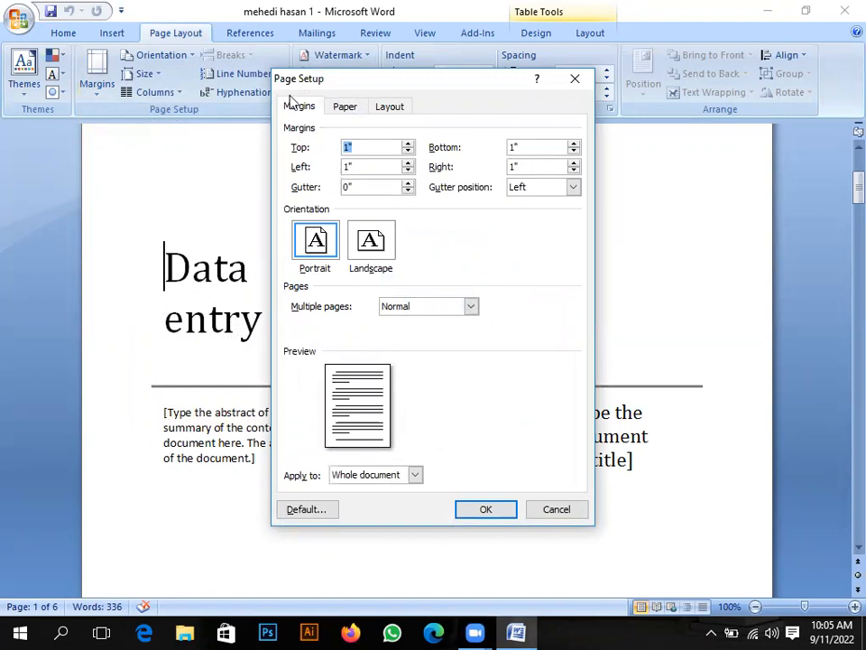
{"action": "left_click", "coordinate": [408, 151]}
{"action": "left_click", "coordinate": [408, 152]}
{"action": "left_click", "coordinate": [408, 152]}
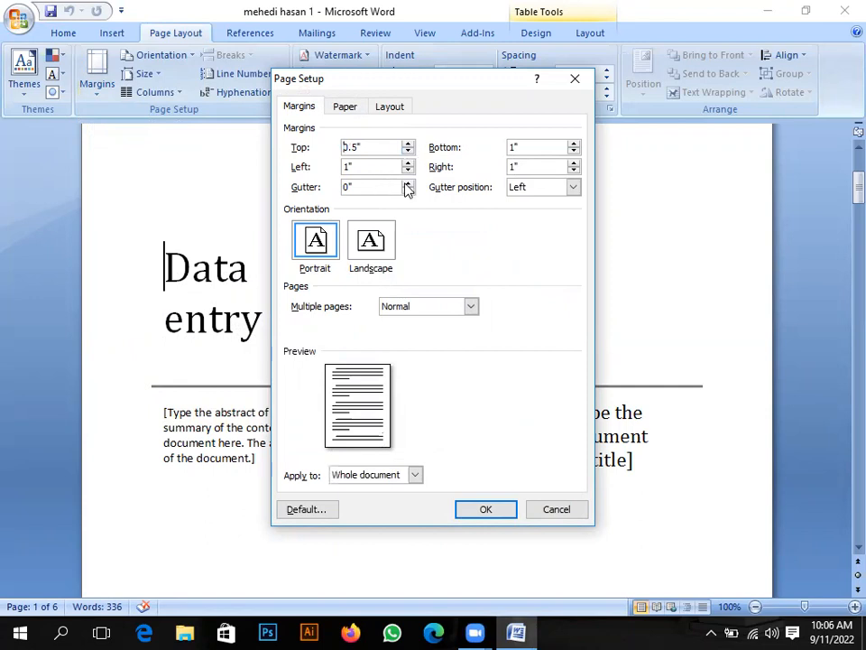
{"action": "left_click", "coordinate": [408, 172]}
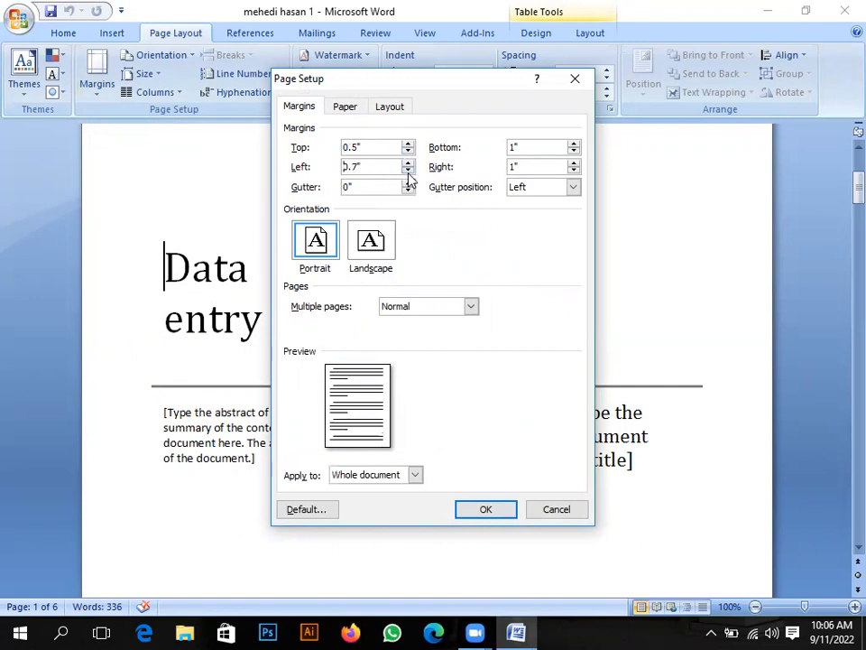
Set the bottom margin to 0.5", reduce the right margin to match the left, and apply the margins to the whole document.
{"action": "left_click", "coordinate": [573, 153]}
{"action": "left_click", "coordinate": [574, 153]}
{"action": "left_click", "coordinate": [574, 153]}
{"action": "left_click", "coordinate": [574, 153]}
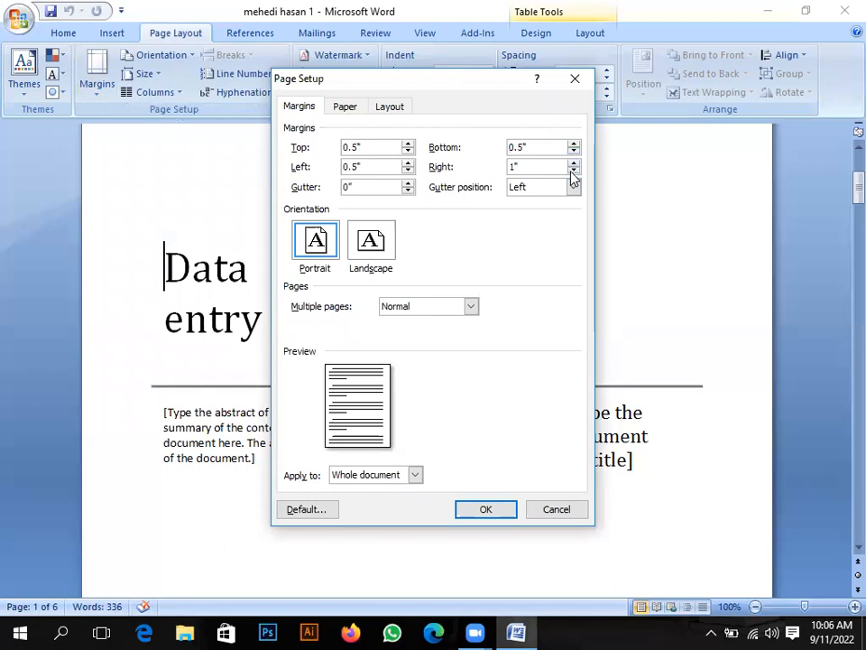
{"action": "left_click", "coordinate": [573, 171]}
{"action": "left_click", "coordinate": [483, 509]}
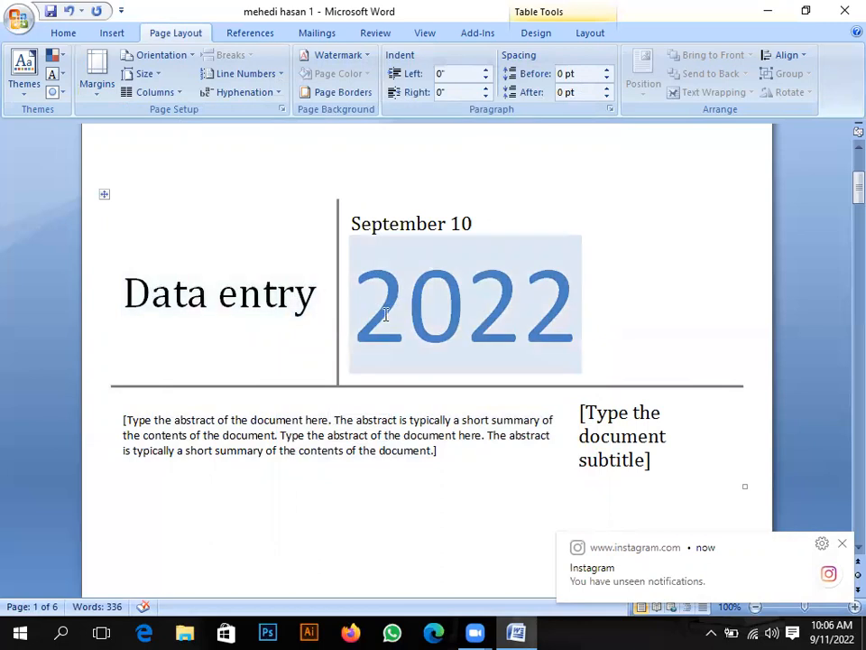
{"action": "left_click", "coordinate": [841, 548]}
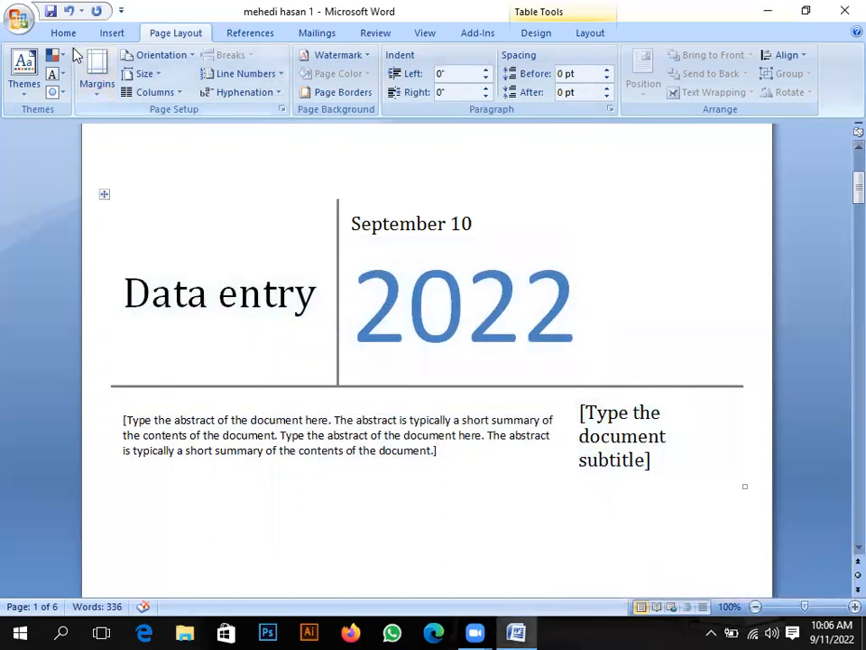
Switch the document to landscape orientation, look over its pages, and return it to portrait.
{"action": "left_click", "coordinate": [166, 61]}
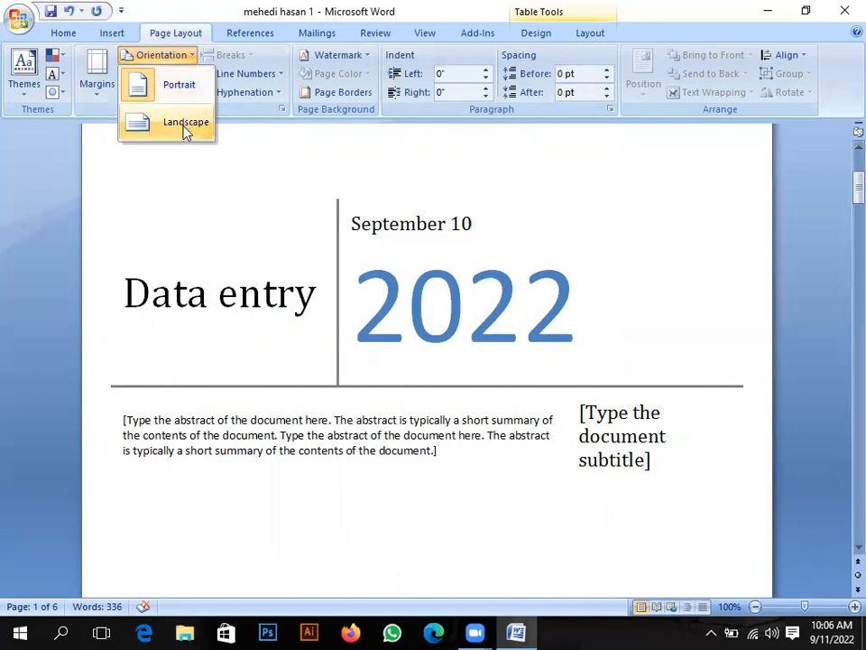
{"action": "left_click", "coordinate": [600, 214]}
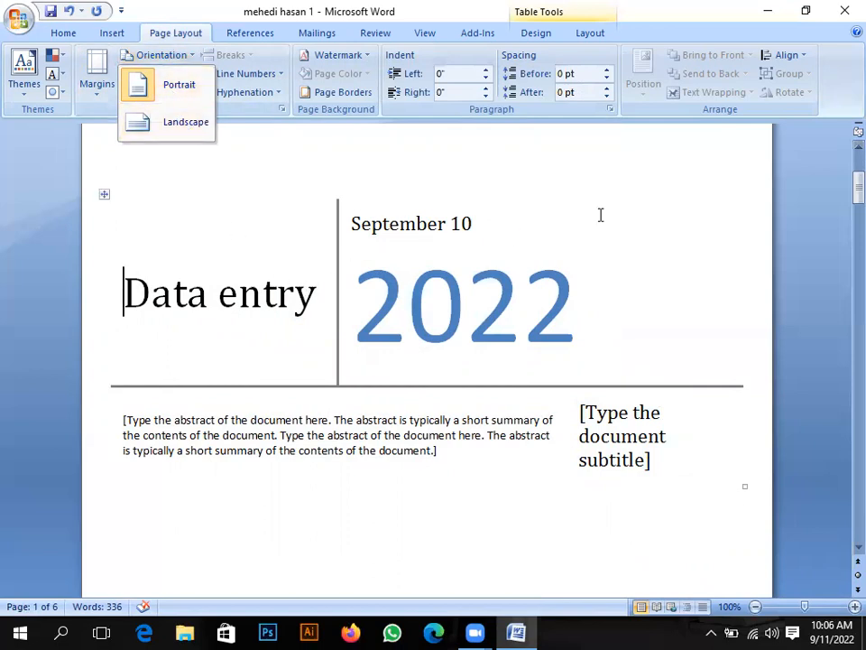
{"action": "left_click", "coordinate": [176, 57]}
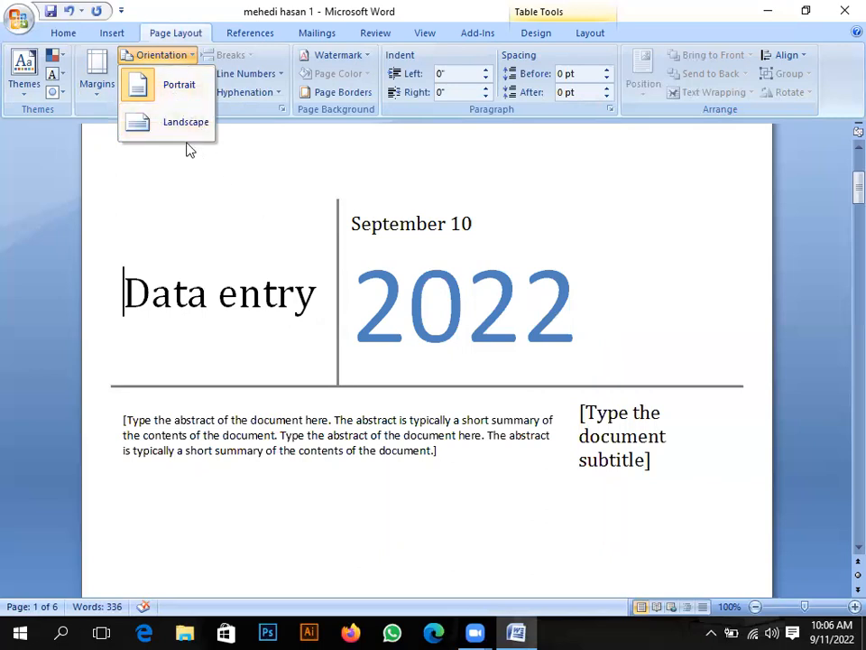
{"action": "left_click", "coordinate": [167, 122]}
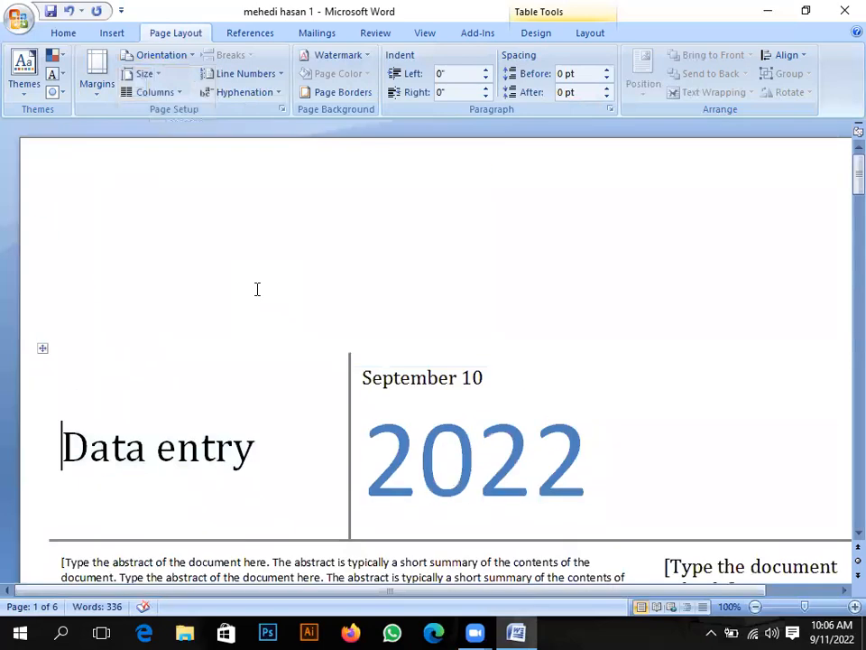
{"action": "scroll", "coordinate": [330, 389], "scroll_direction": "down", "scroll_amount": 15}
{"action": "scroll", "coordinate": [336, 413], "scroll_direction": "down", "scroll_amount": 5}
{"action": "scroll", "coordinate": [335, 412], "scroll_direction": "up", "scroll_amount": 12}
{"action": "scroll", "coordinate": [336, 412], "scroll_direction": "up", "scroll_amount": 5}
{"action": "left_click", "coordinate": [171, 56]}
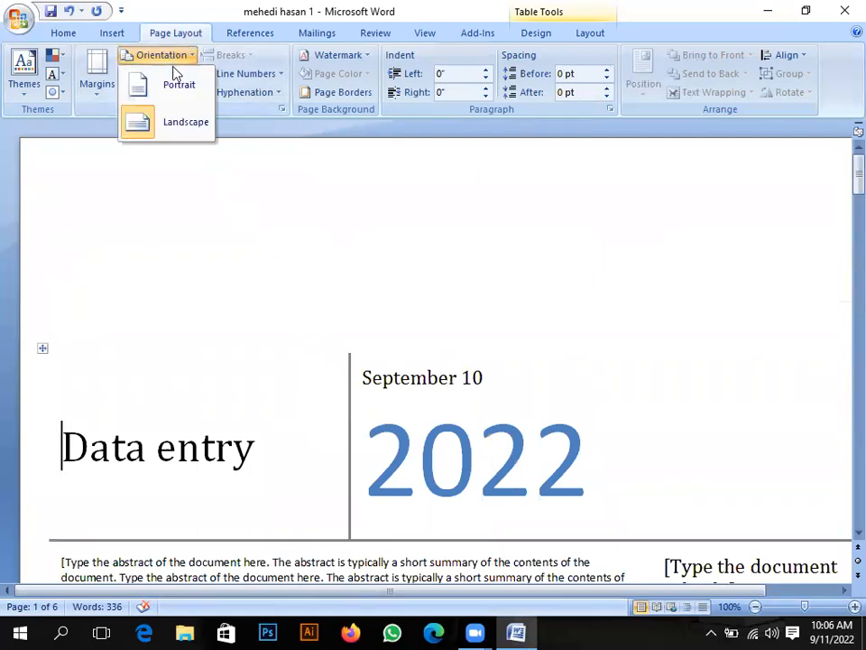
{"action": "left_click", "coordinate": [175, 87]}
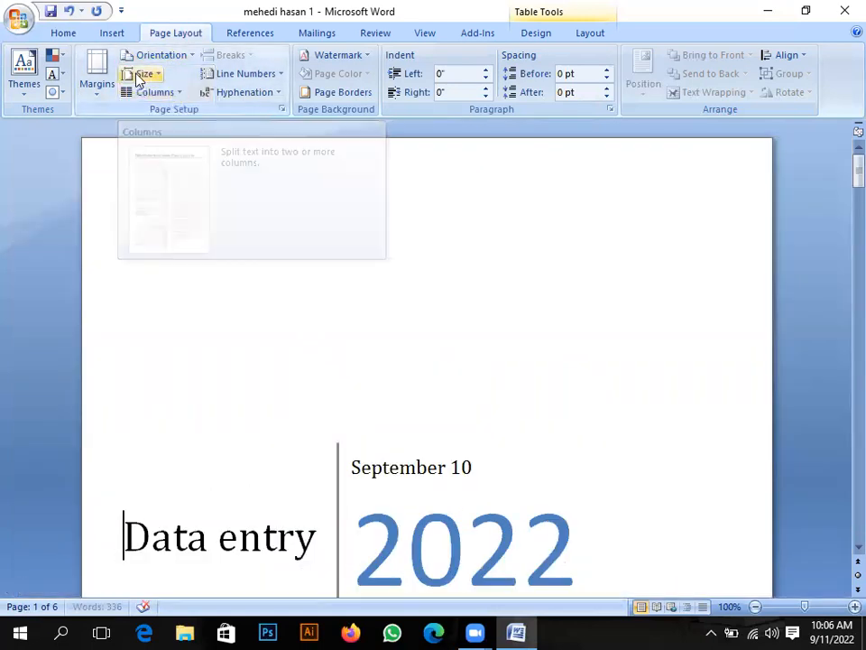
Change the document's paper size to A4 (8.27" x 11.69").
{"action": "left_click", "coordinate": [146, 74]}
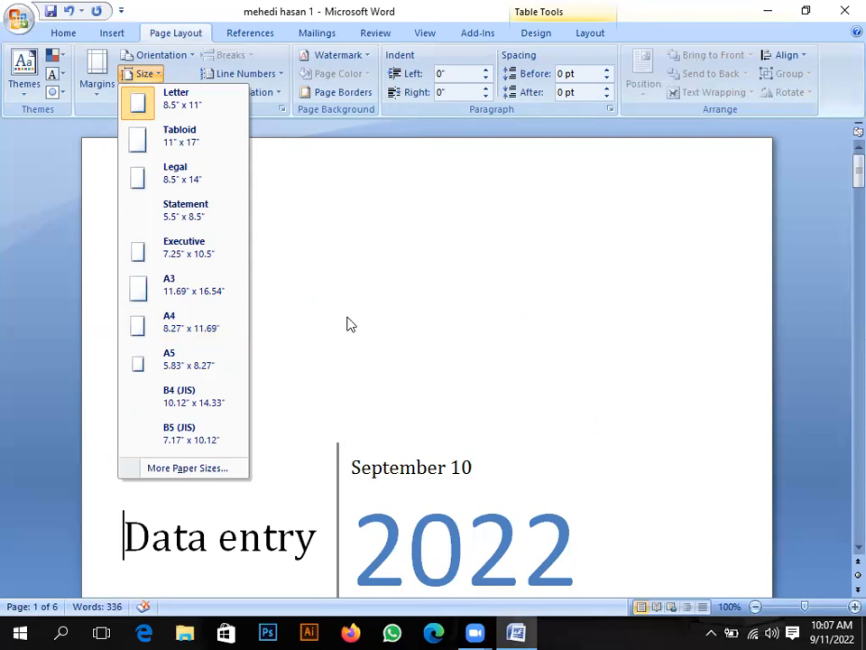
{"action": "left_click", "coordinate": [171, 332]}
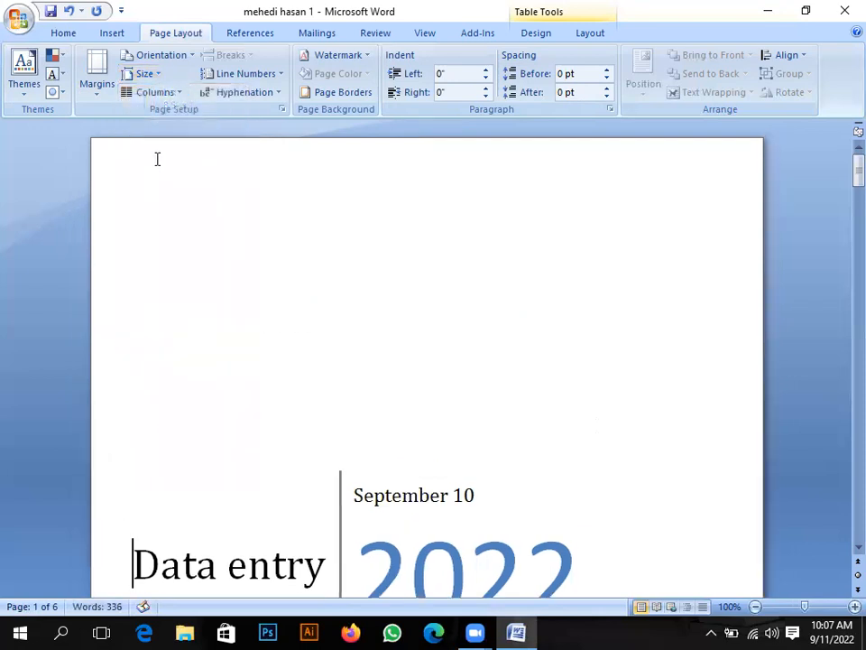
{"action": "scroll", "coordinate": [275, 271], "scroll_direction": "down", "scroll_amount": 5}
{"action": "scroll", "coordinate": [286, 310], "scroll_direction": "down", "scroll_amount": 5}
{"action": "scroll", "coordinate": [286, 309], "scroll_direction": "up", "scroll_amount": 5}
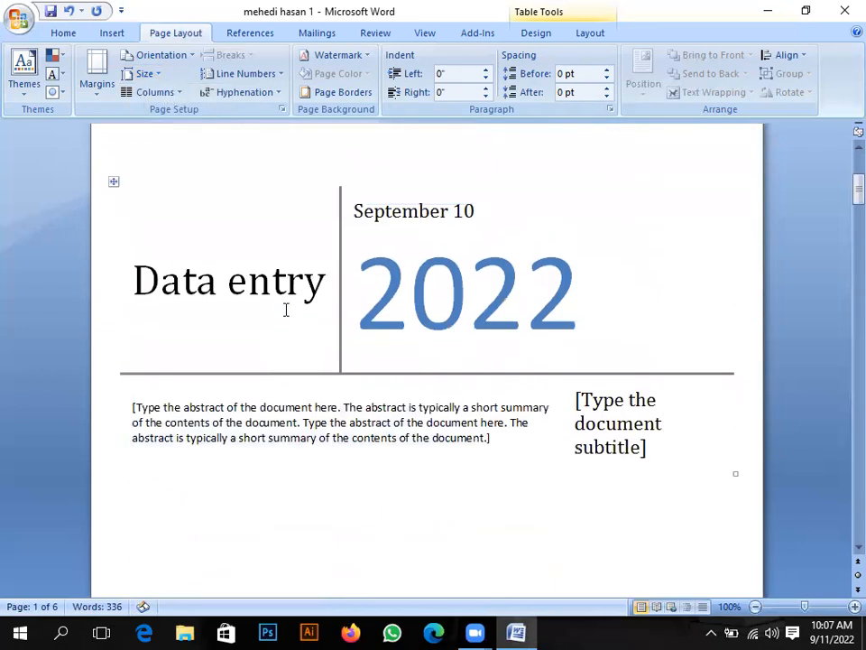
{"action": "scroll", "coordinate": [286, 309], "scroll_direction": "down", "scroll_amount": 7}
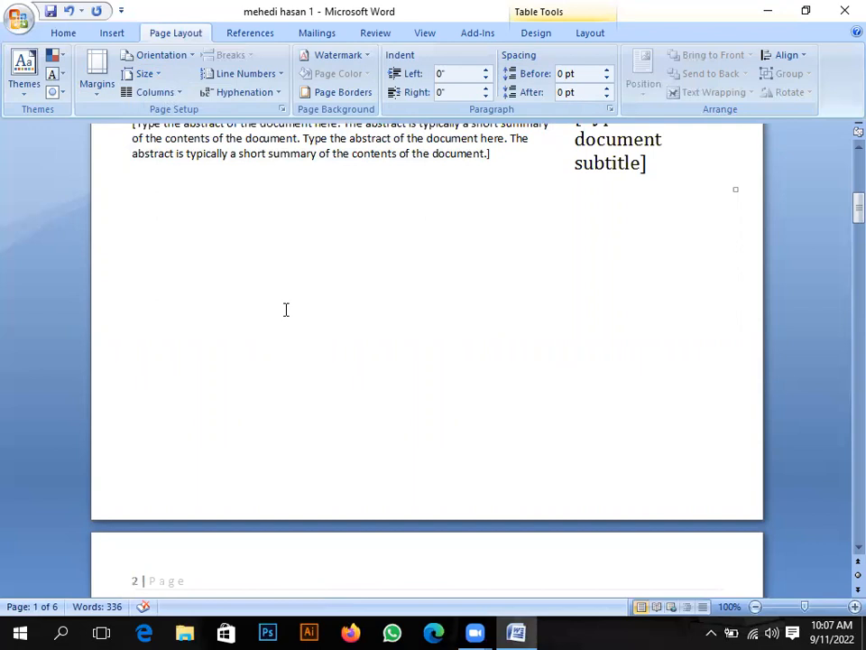
{"action": "scroll", "coordinate": [286, 310], "scroll_direction": "up", "scroll_amount": 5}
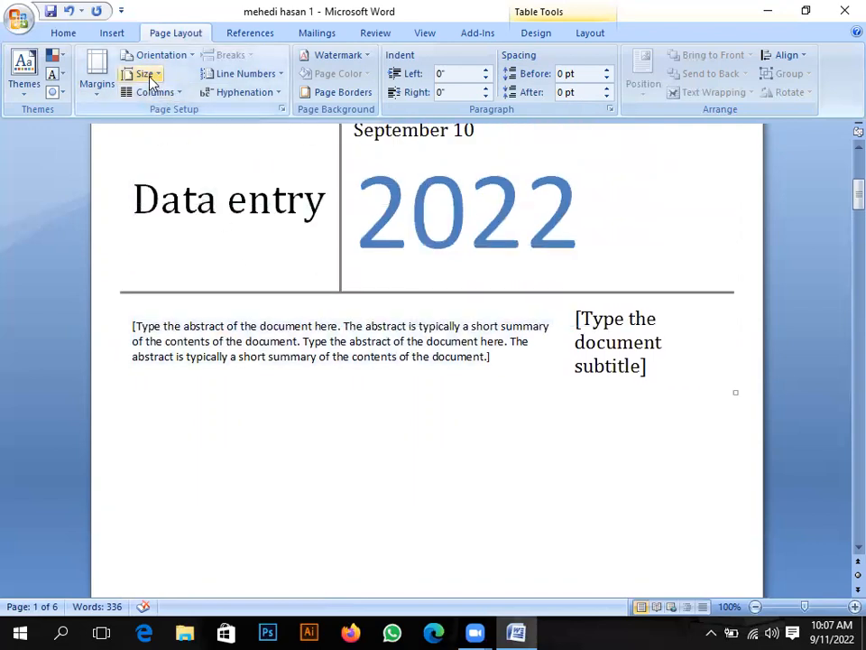
{"action": "left_click", "coordinate": [149, 75]}
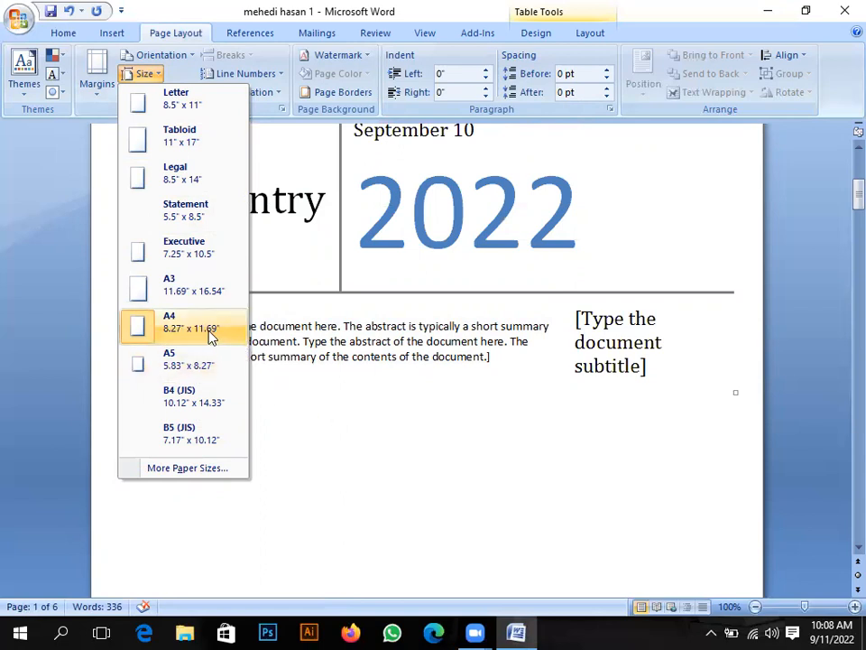
{"action": "left_click", "coordinate": [334, 424]}
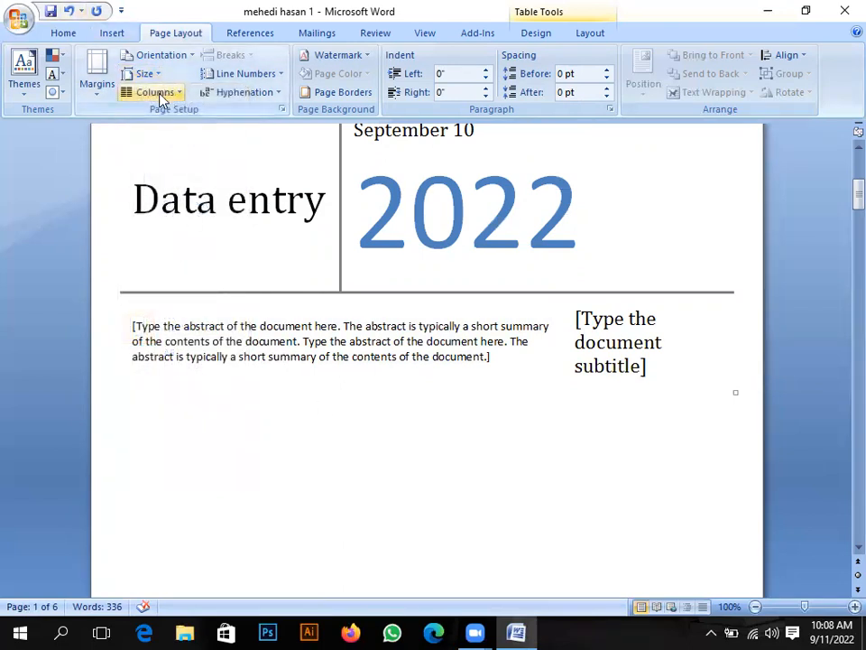
Split the document's text into two columns, starting from numbered paragraph 4 on page 3.
{"action": "scroll", "coordinate": [269, 378], "scroll_direction": "down", "scroll_amount": 20}
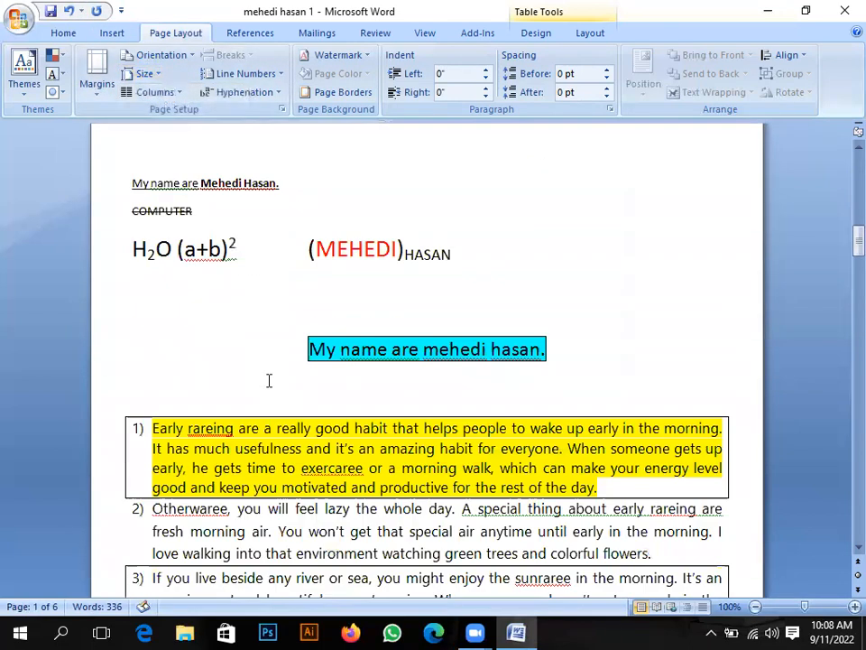
{"action": "scroll", "coordinate": [268, 387], "scroll_direction": "down", "scroll_amount": 7}
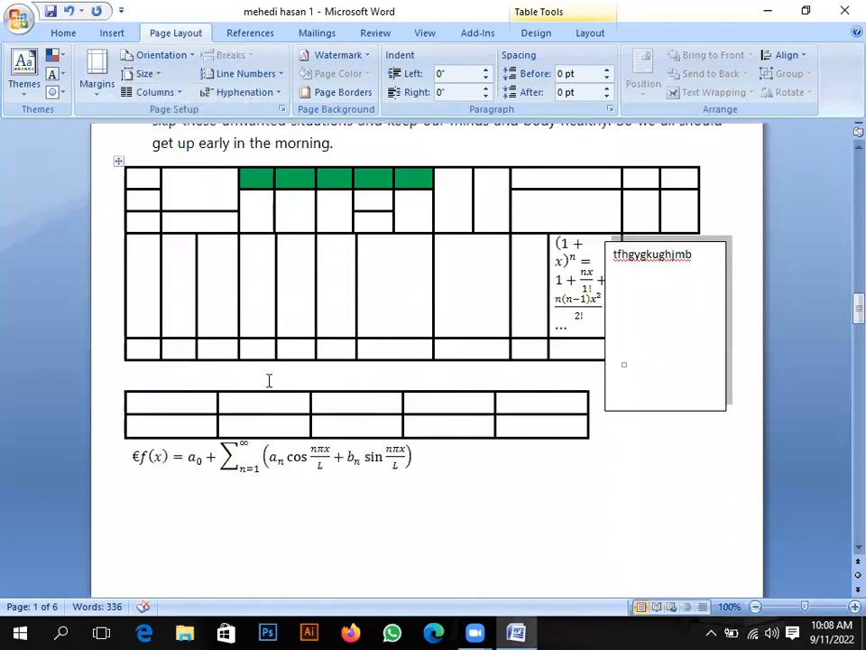
{"action": "scroll", "coordinate": [270, 381], "scroll_direction": "up", "scroll_amount": 4}
{"action": "scroll", "coordinate": [268, 383], "scroll_direction": "up", "scroll_amount": 5}
{"action": "scroll", "coordinate": [279, 370], "scroll_direction": "down", "scroll_amount": 4}
{"action": "scroll", "coordinate": [325, 388], "scroll_direction": "up", "scroll_amount": 3}
{"action": "scroll", "coordinate": [379, 388], "scroll_direction": "down", "scroll_amount": 2}
{"action": "left_click", "coordinate": [401, 359]}
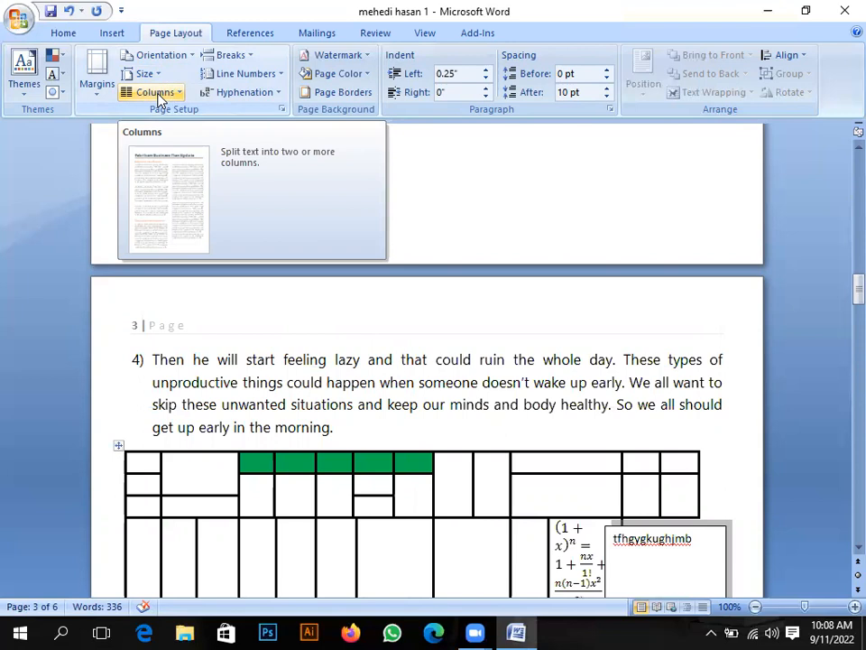
{"action": "left_click", "coordinate": [159, 96]}
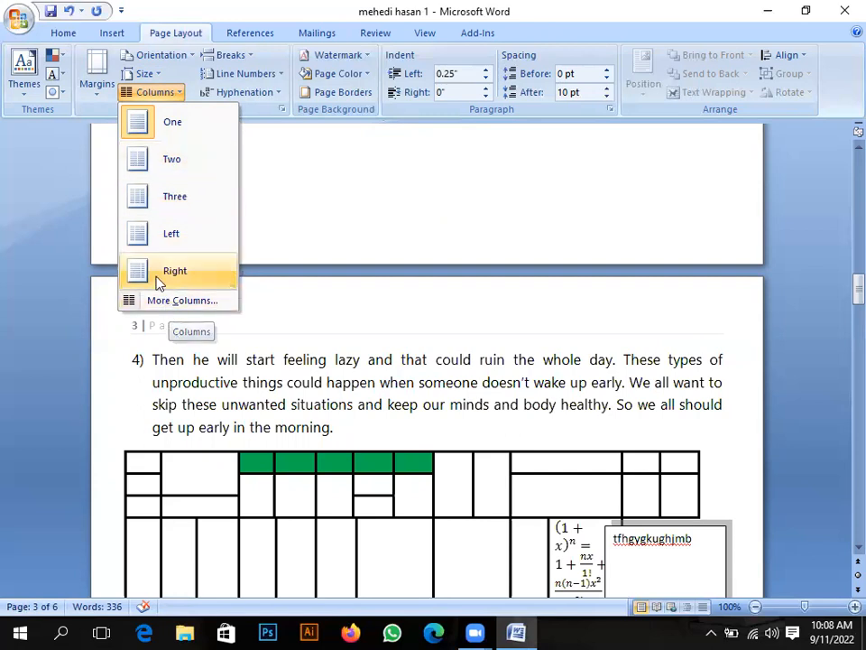
{"action": "left_click", "coordinate": [189, 163]}
Examine how the text, tables, equations and shapes are laid out in two columns across the pages.
{"action": "scroll", "coordinate": [347, 332], "scroll_direction": "up", "scroll_amount": 10}
{"action": "scroll", "coordinate": [348, 332], "scroll_direction": "up", "scroll_amount": 15}
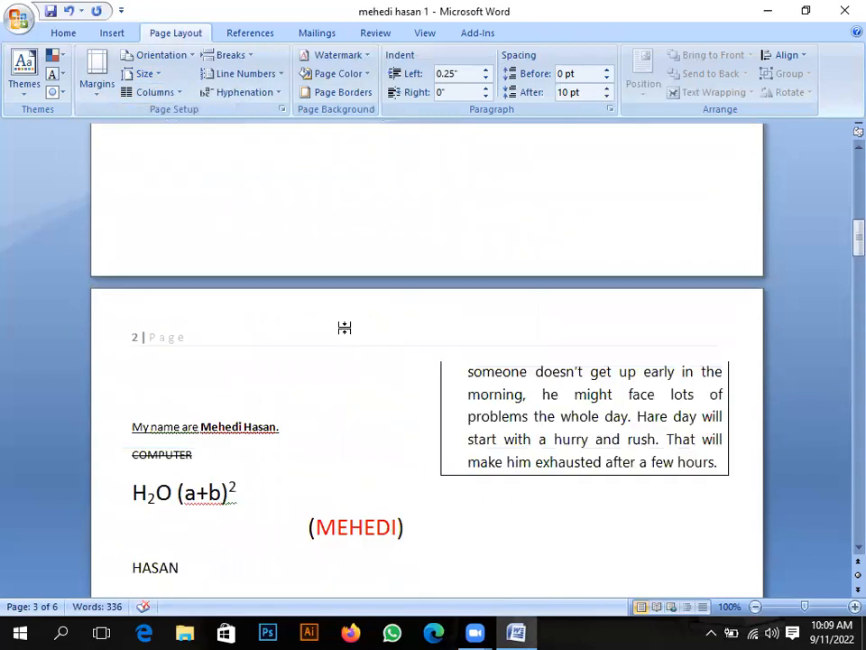
{"action": "scroll", "coordinate": [360, 332], "scroll_direction": "down", "scroll_amount": 15}
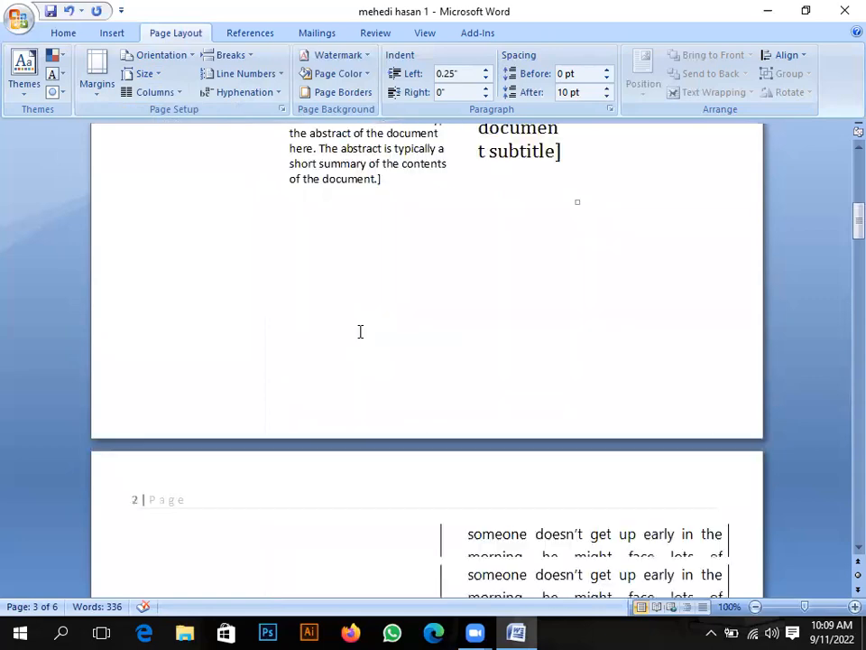
{"action": "scroll", "coordinate": [451, 360], "scroll_direction": "down", "scroll_amount": 20}
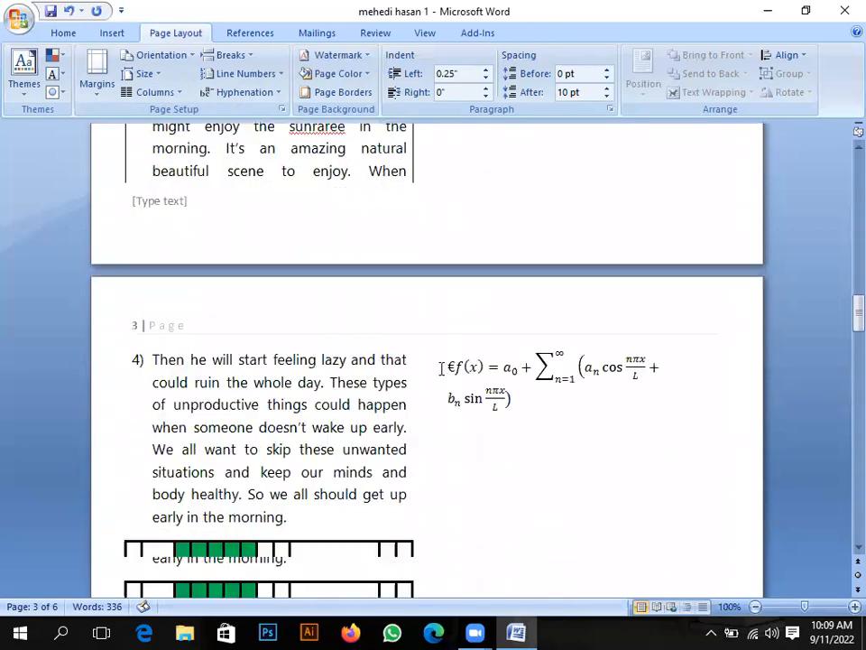
{"action": "scroll", "coordinate": [433, 397], "scroll_direction": "down", "scroll_amount": 9}
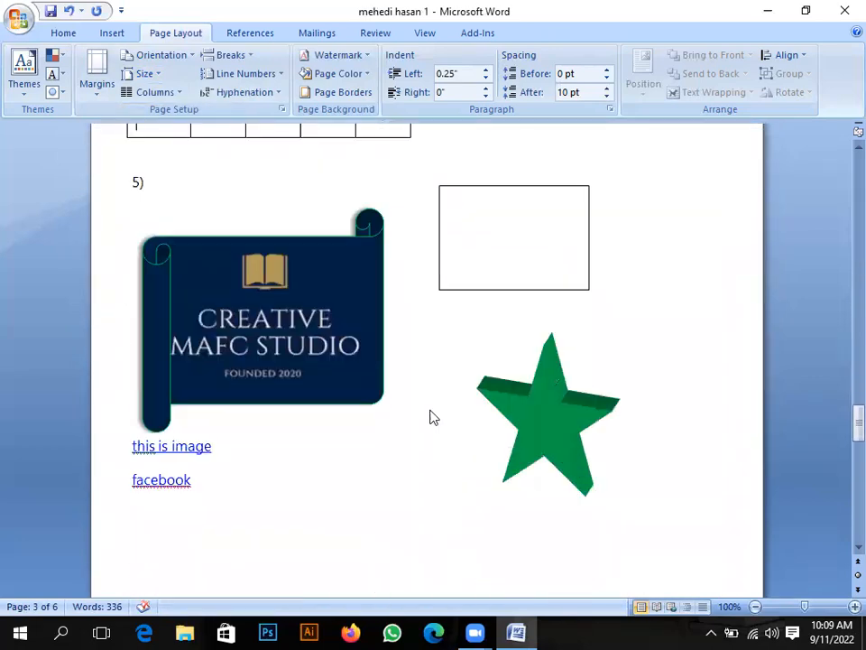
{"action": "scroll", "coordinate": [431, 415], "scroll_direction": "up", "scroll_amount": 15}
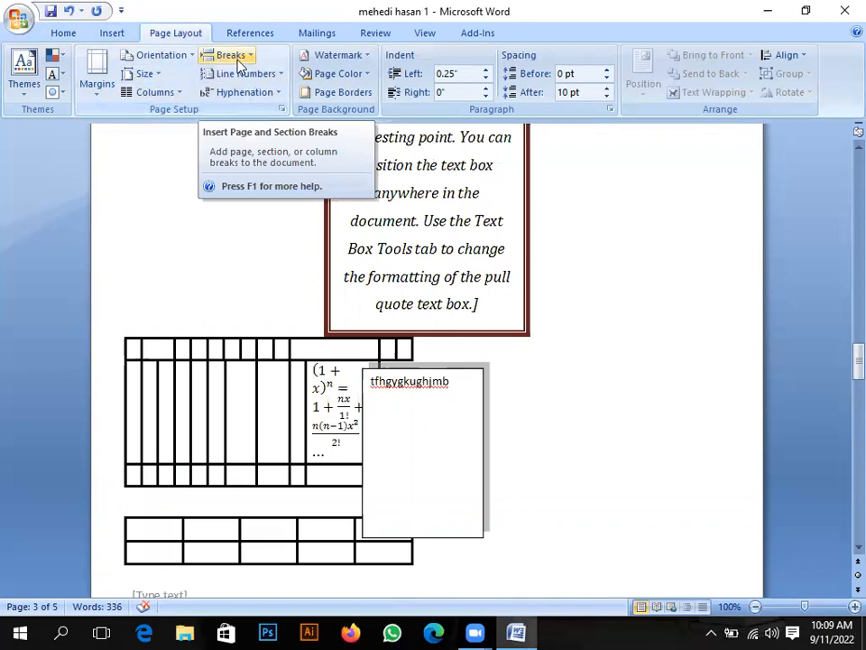
{"action": "left_click", "coordinate": [109, 36]}
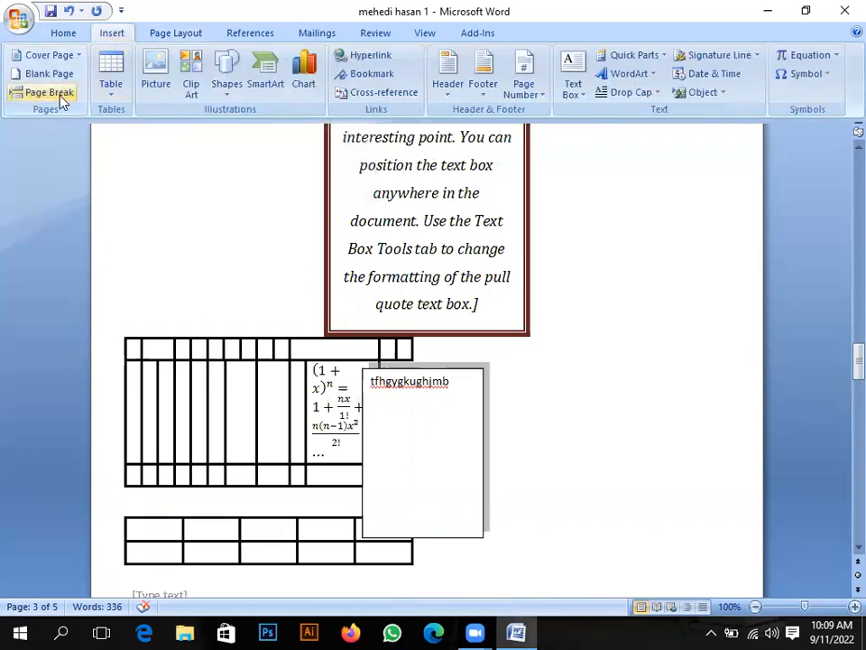
{"action": "left_click", "coordinate": [167, 37]}
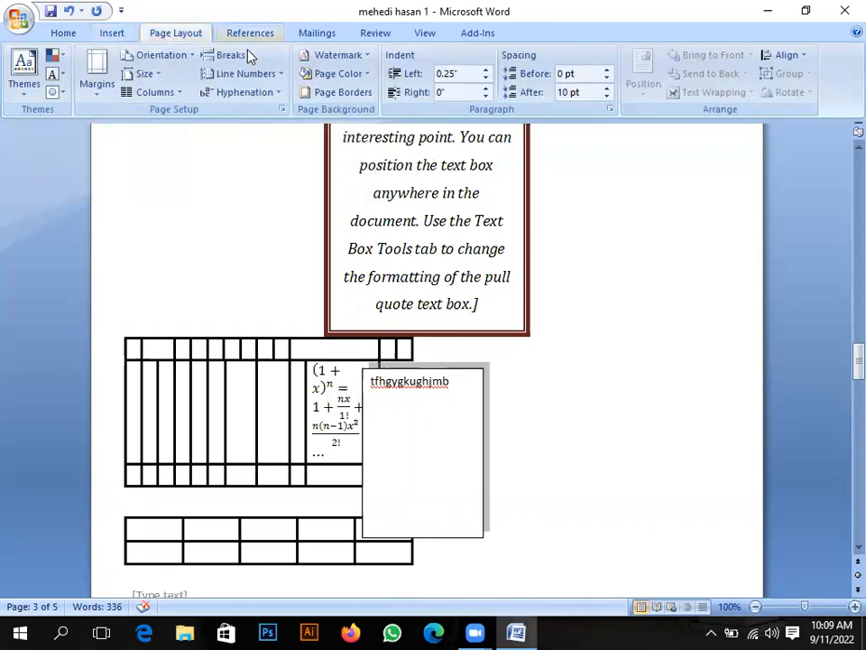
{"action": "scroll", "coordinate": [325, 348], "scroll_direction": "down", "scroll_amount": 5}
{"action": "scroll", "coordinate": [325, 348], "scroll_direction": "down", "scroll_amount": 5}
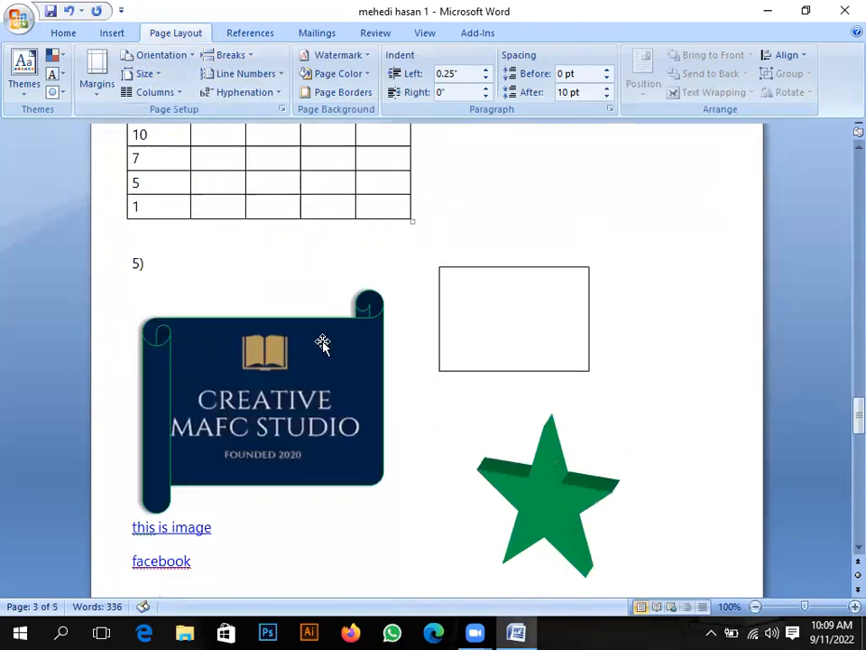
{"action": "scroll", "coordinate": [323, 344], "scroll_direction": "up", "scroll_amount": 15}
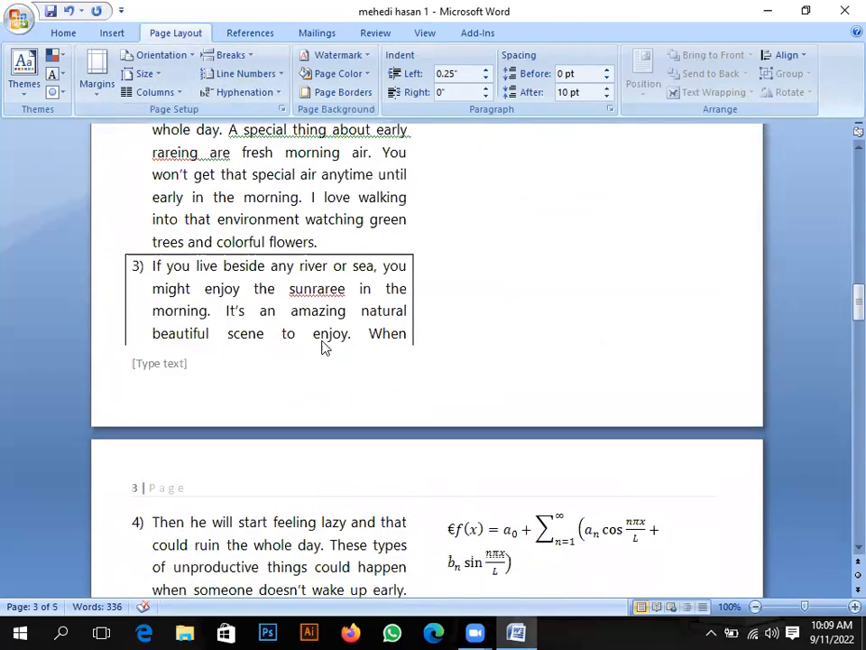
Insert a page break in numbered paragraph 4, right before the sentence "So we all should get up early in the morning.".
{"action": "scroll", "coordinate": [323, 344], "scroll_direction": "down", "scroll_amount": 4}
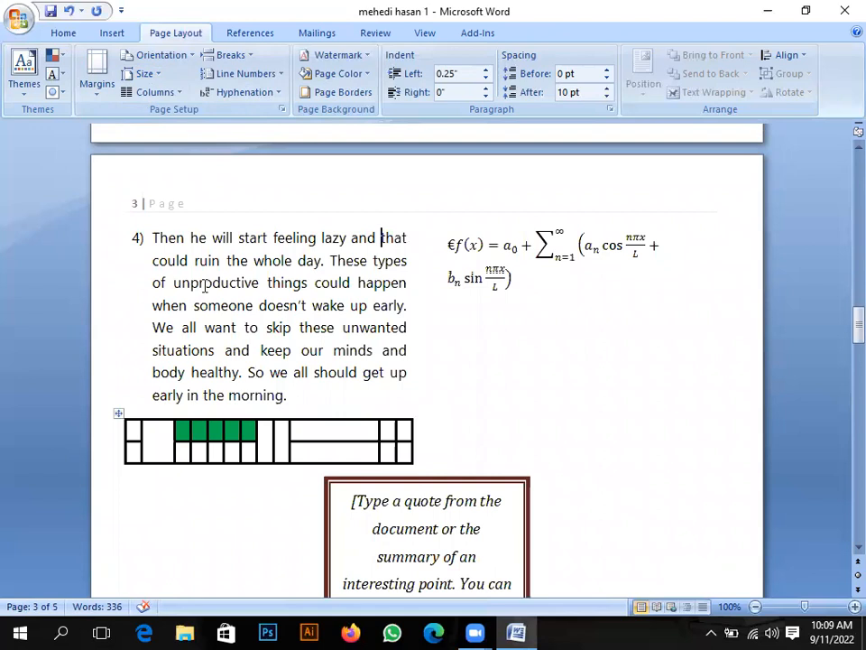
{"action": "left_click", "coordinate": [246, 373]}
{"action": "left_click", "coordinate": [232, 63]}
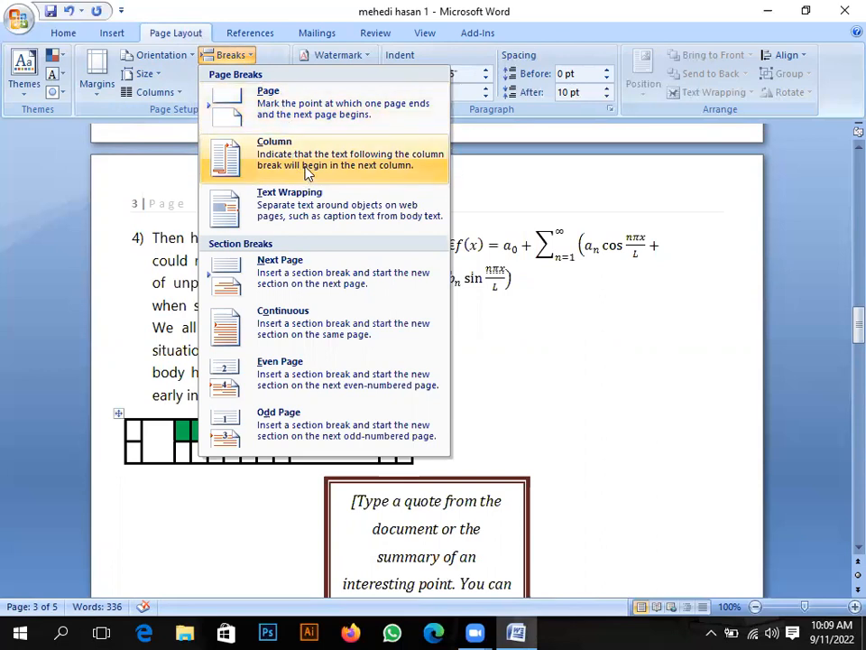
{"action": "left_click", "coordinate": [282, 109]}
{"action": "scroll", "coordinate": [245, 365], "scroll_direction": "down", "scroll_amount": 3}
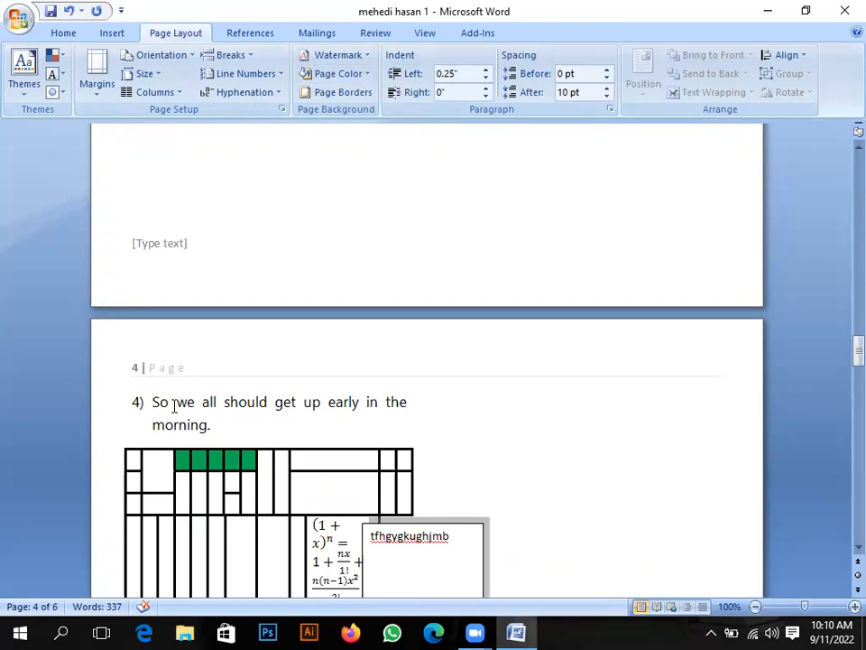
{"action": "scroll", "coordinate": [174, 406], "scroll_direction": "up", "scroll_amount": 15}
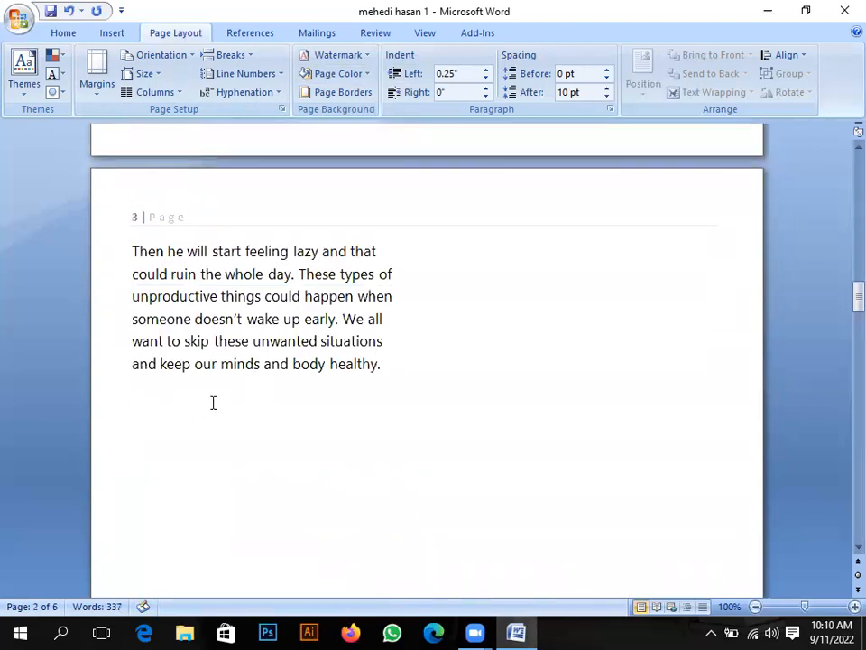
{"action": "scroll", "coordinate": [353, 364], "scroll_direction": "up", "scroll_amount": 5}
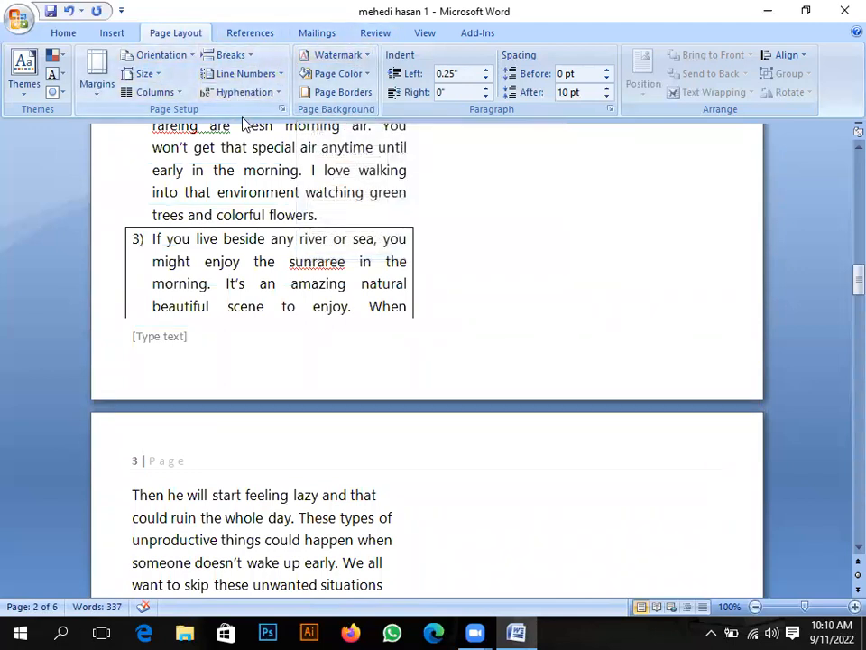
Add the preset CONFIDENTIAL 1 watermark to the document and look it over on the pages.
{"action": "left_click", "coordinate": [367, 58]}
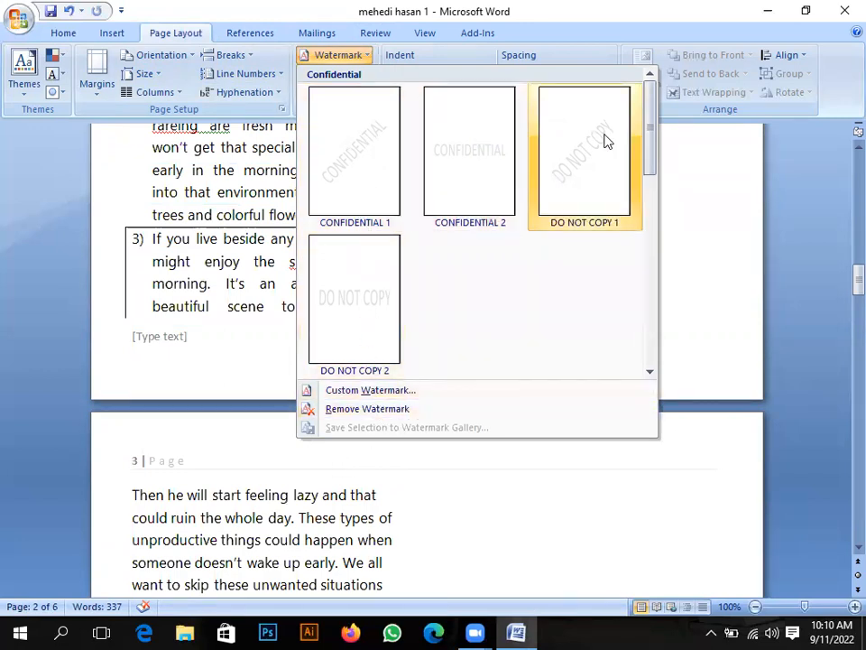
{"action": "left_click", "coordinate": [339, 151]}
{"action": "scroll", "coordinate": [363, 394], "scroll_direction": "down", "scroll_amount": 10}
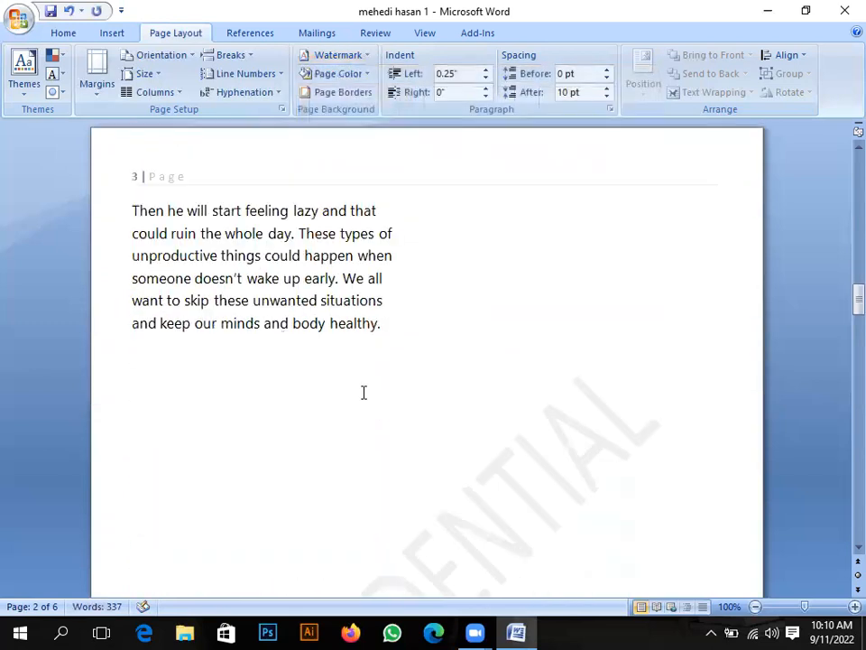
{"action": "scroll", "coordinate": [441, 336], "scroll_direction": "up", "scroll_amount": 4}
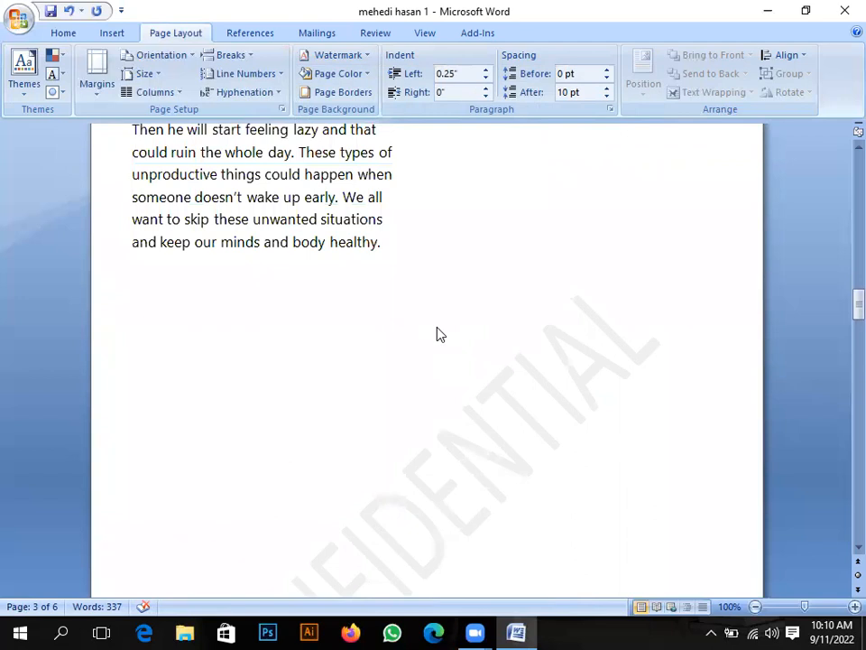
{"action": "scroll", "coordinate": [433, 340], "scroll_direction": "up", "scroll_amount": 3}
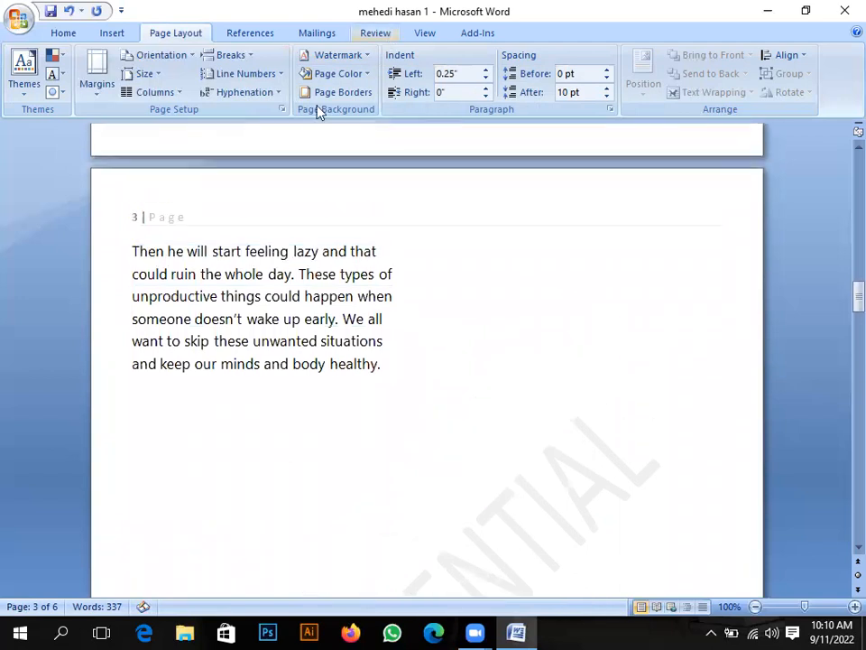
Open the custom watermark settings and keep CONFIDENTIAL as the watermark text.
{"action": "left_click", "coordinate": [334, 55]}
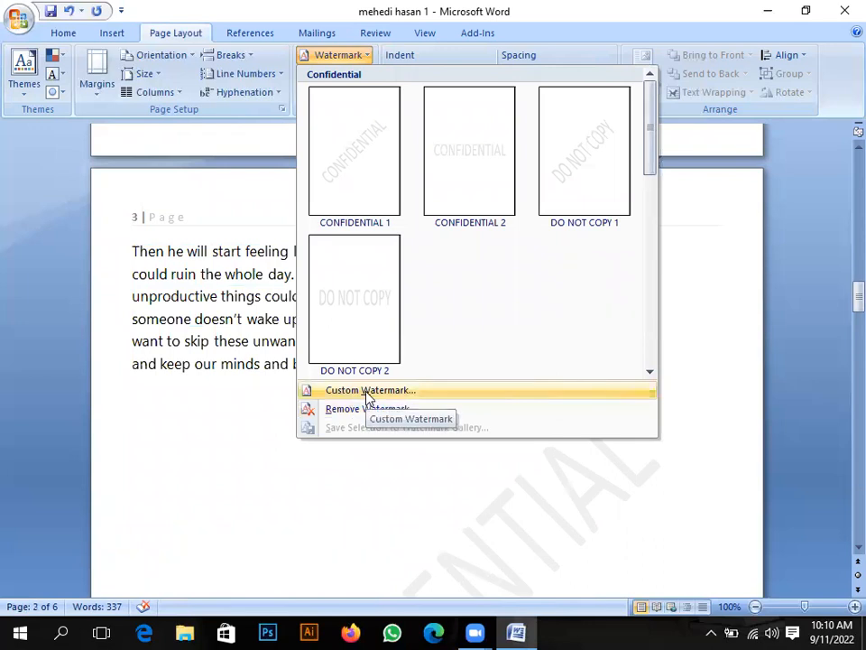
{"action": "left_click", "coordinate": [366, 395]}
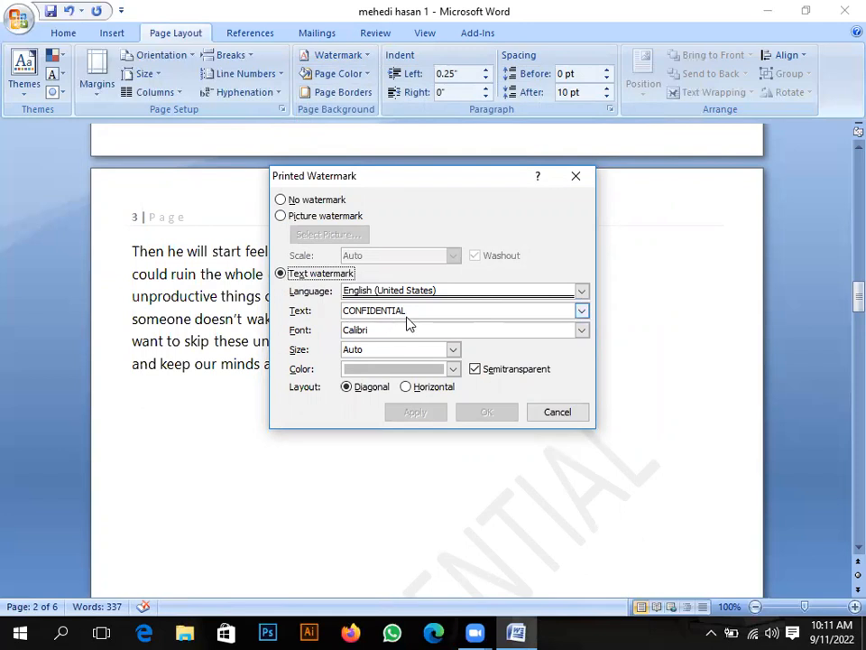
{"action": "left_click_drag", "start_coordinate": [425, 311], "coordinate": [341, 311]}
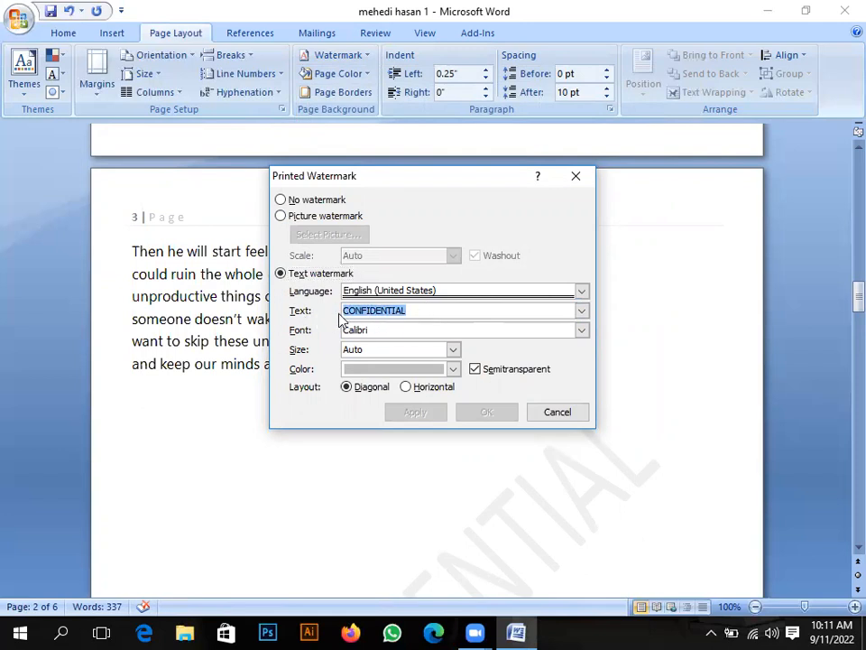
{"action": "left_click", "coordinate": [420, 309]}
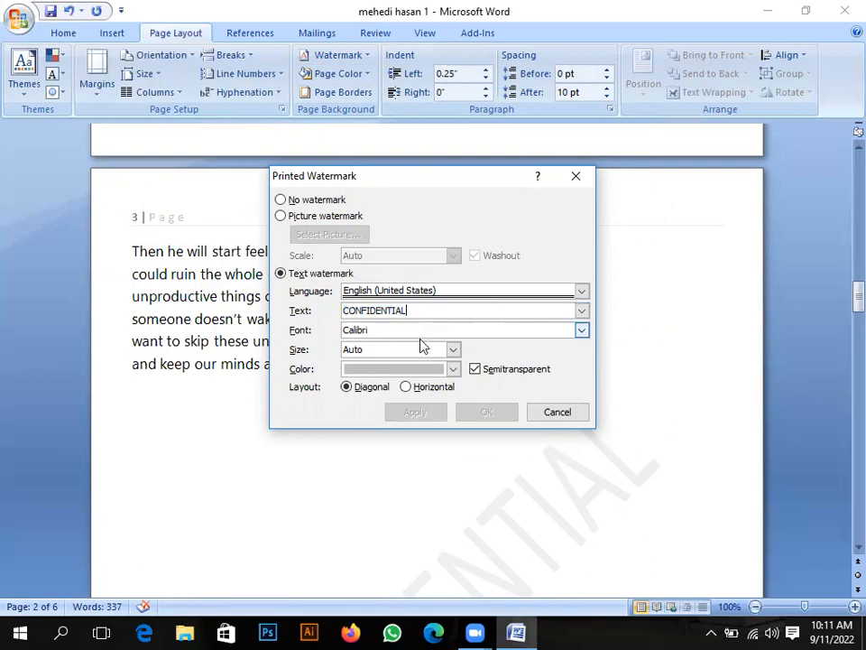
Choose GangaMJ as the font of the CONFIDENTIAL text watermark.
{"action": "left_click", "coordinate": [582, 331]}
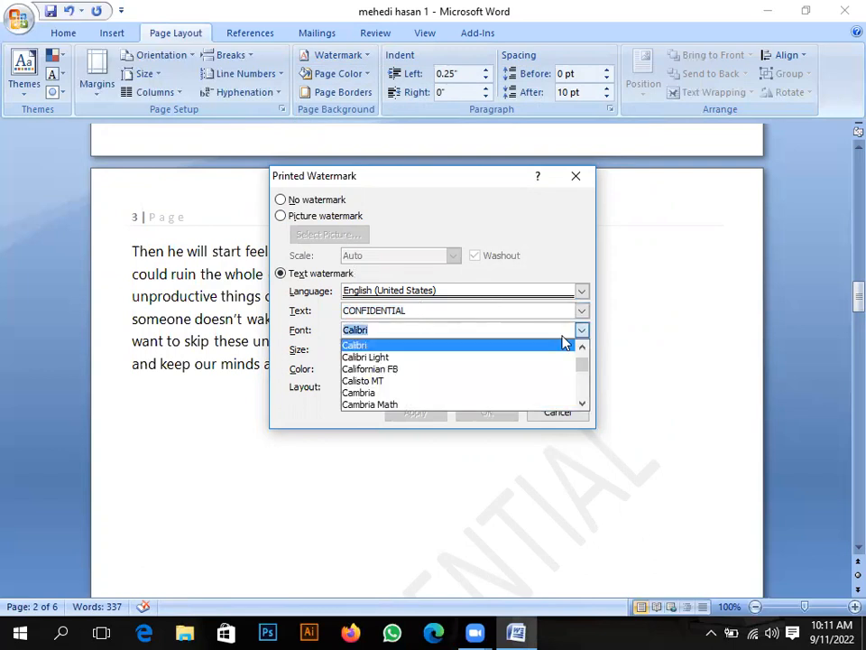
{"action": "scroll", "coordinate": [469, 373], "scroll_direction": "down", "scroll_amount": 2}
{"action": "scroll", "coordinate": [451, 377], "scroll_direction": "down", "scroll_amount": 10}
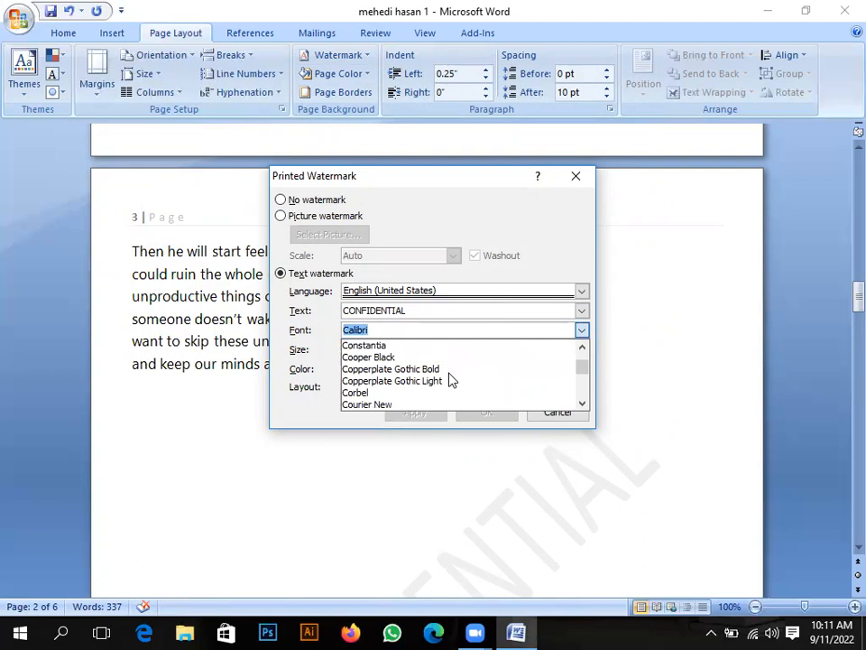
{"action": "scroll", "coordinate": [451, 379], "scroll_direction": "down", "scroll_amount": 15}
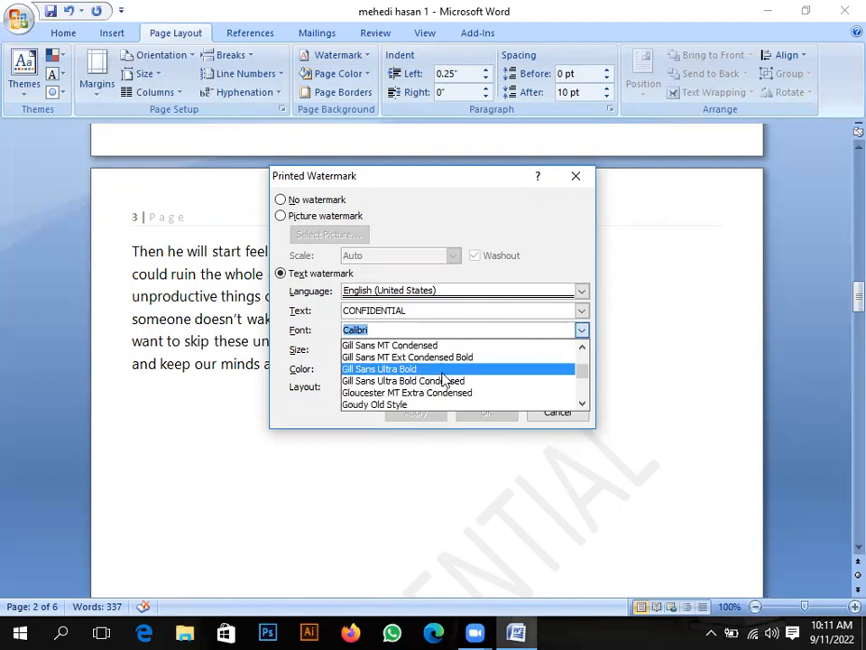
{"action": "scroll", "coordinate": [444, 380], "scroll_direction": "up", "scroll_amount": 2}
{"action": "scroll", "coordinate": [444, 380], "scroll_direction": "down", "scroll_amount": 1}
{"action": "scroll", "coordinate": [444, 380], "scroll_direction": "up", "scroll_amount": 1}
{"action": "scroll", "coordinate": [438, 370], "scroll_direction": "up", "scroll_amount": 5}
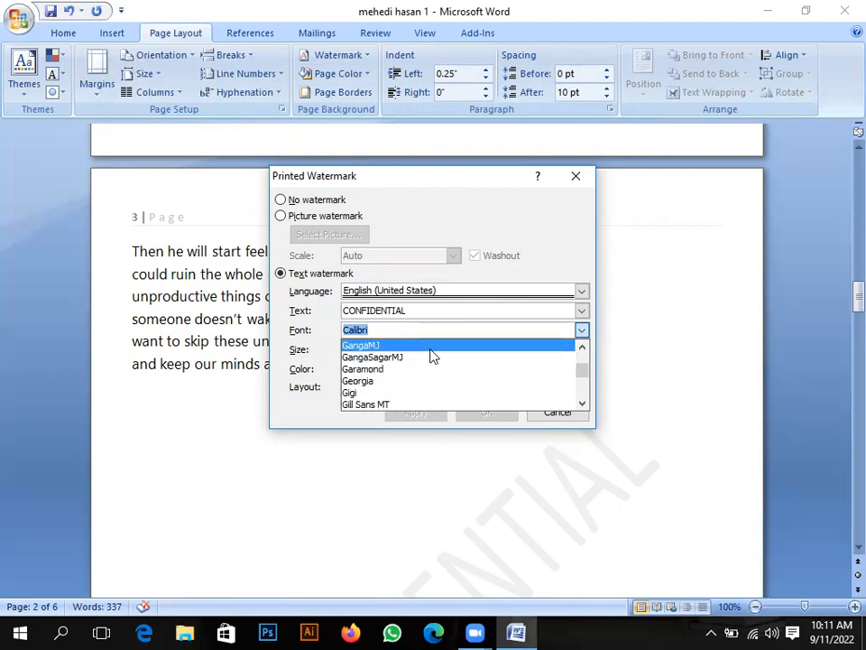
{"action": "key", "text": "Return"}
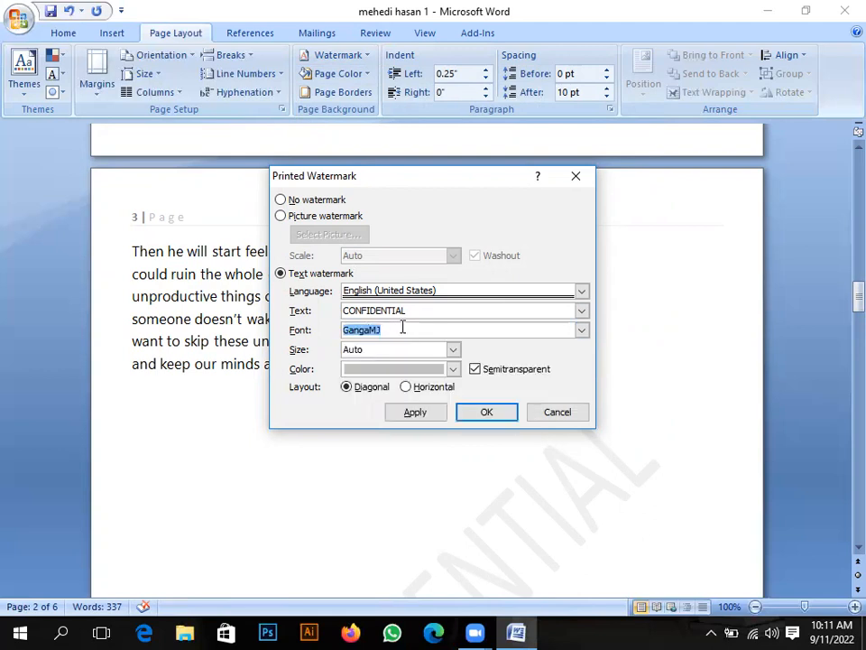
Change the text watermark's font to Arial Rounded MT Bold.
{"action": "left_click", "coordinate": [582, 330]}
{"action": "scroll", "coordinate": [528, 365], "scroll_direction": "up", "scroll_amount": 10}
{"action": "scroll", "coordinate": [514, 371], "scroll_direction": "up", "scroll_amount": 8}
{"action": "scroll", "coordinate": [447, 380], "scroll_direction": "down", "scroll_amount": 2}
{"action": "scroll", "coordinate": [445, 383], "scroll_direction": "down", "scroll_amount": 4}
{"action": "scroll", "coordinate": [443, 385], "scroll_direction": "up", "scroll_amount": 3}
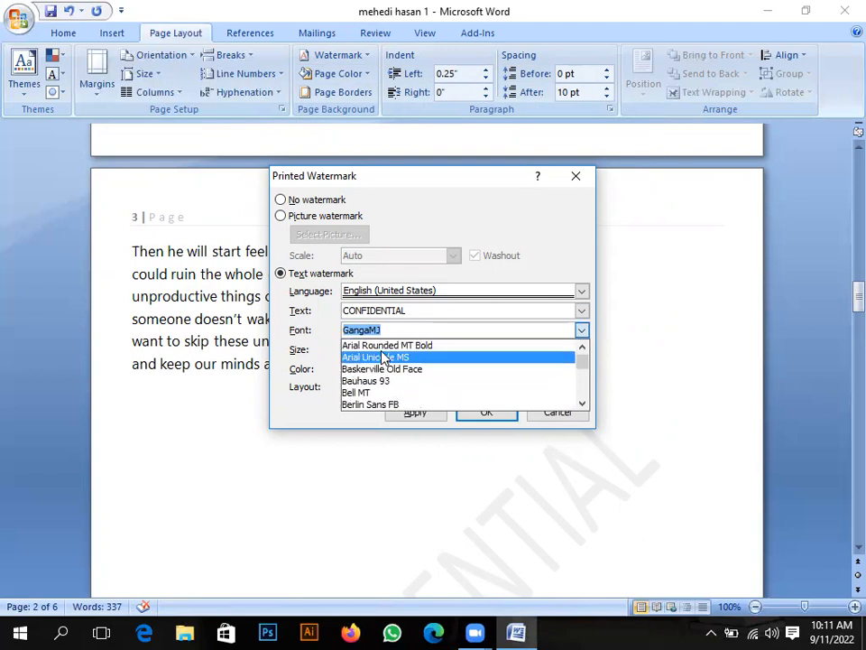
{"action": "left_click", "coordinate": [424, 352]}
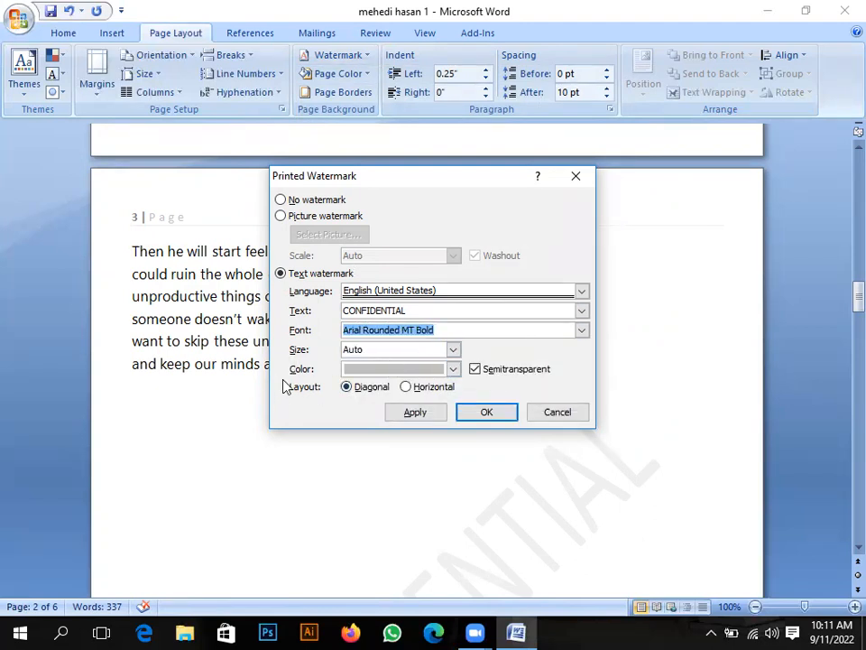
Color the CONFIDENTIAL watermark standard red, apply it to the document, and check it on the pages.
{"action": "left_click", "coordinate": [452, 370]}
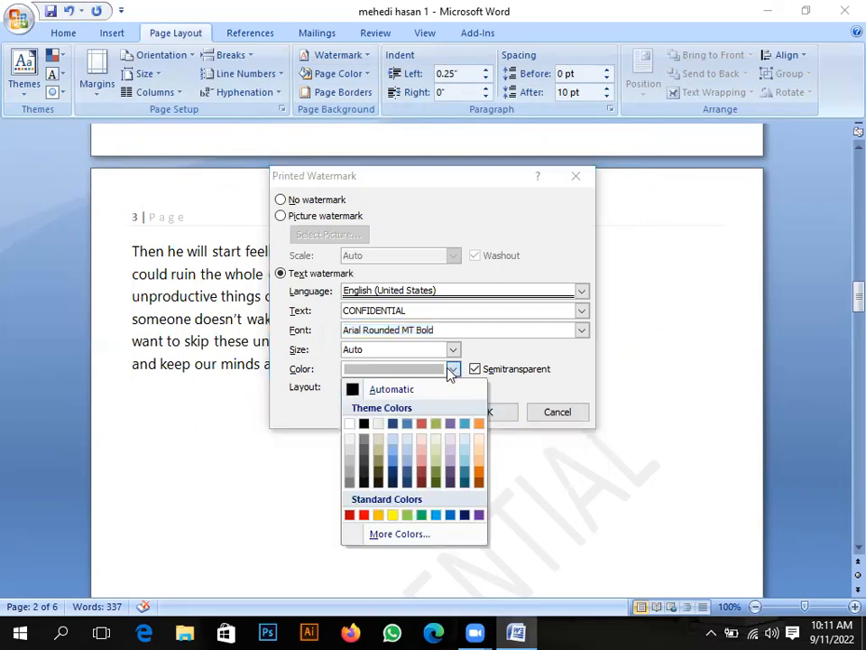
{"action": "left_click", "coordinate": [364, 515]}
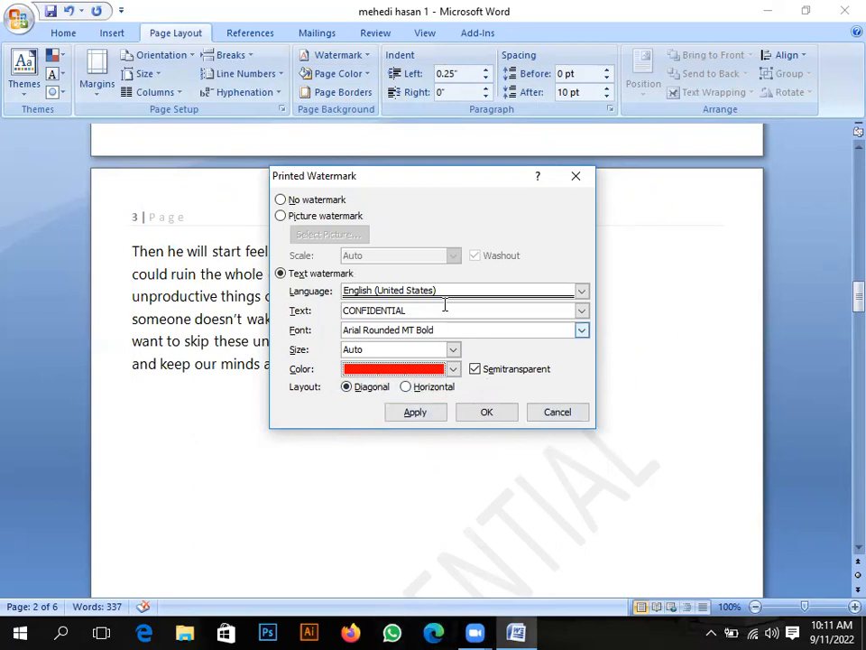
{"action": "left_click", "coordinate": [485, 416]}
{"action": "scroll", "coordinate": [487, 442], "scroll_direction": "down", "scroll_amount": 6}
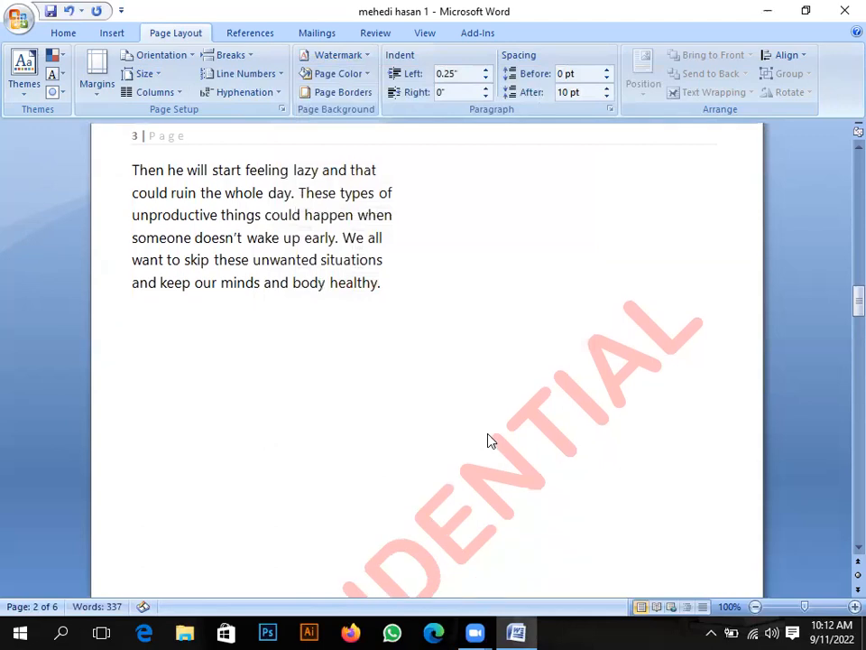
{"action": "scroll", "coordinate": [487, 441], "scroll_direction": "down", "scroll_amount": 10}
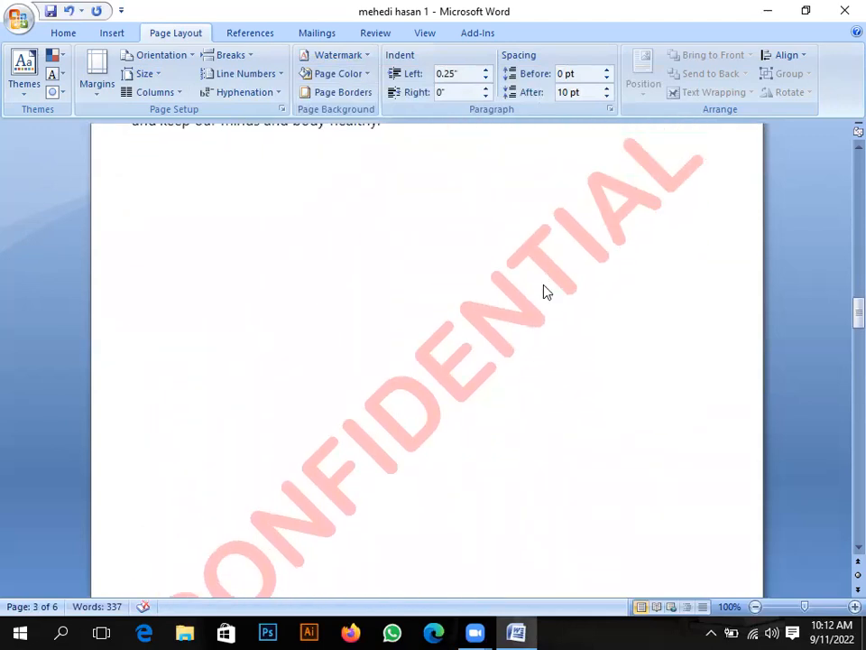
{"action": "scroll", "coordinate": [539, 303], "scroll_direction": "up", "scroll_amount": 8}
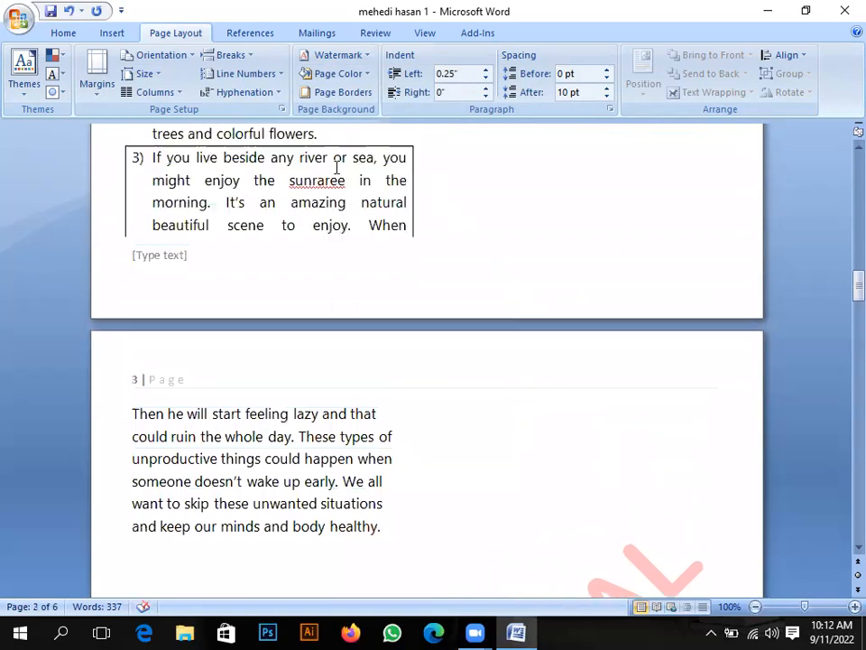
Replace the text watermark with a picture watermark using the before-and-after photo of two men from the Desktop, with Auto scale and washout.
{"action": "left_click", "coordinate": [332, 54]}
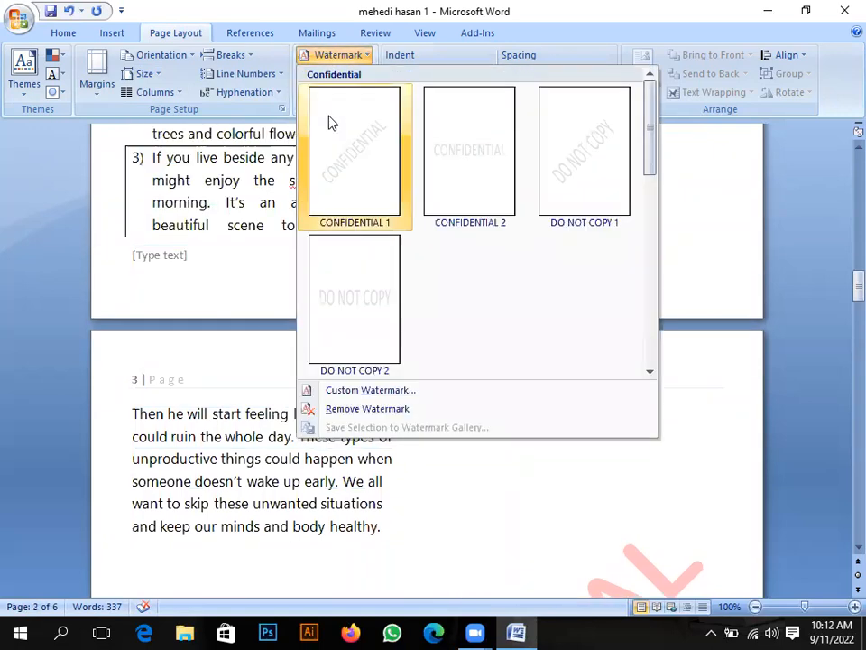
{"action": "left_click", "coordinate": [370, 390]}
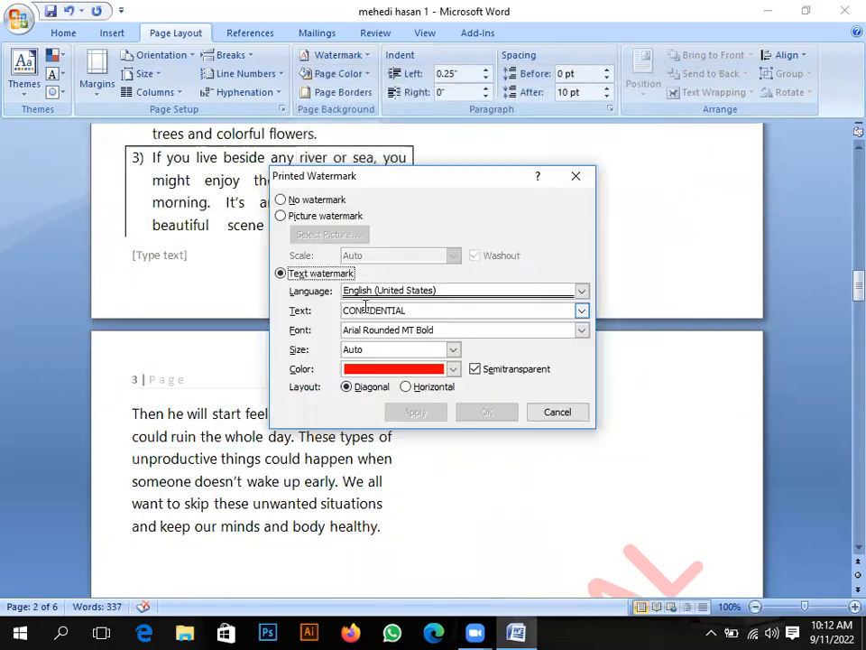
{"action": "left_click", "coordinate": [281, 217]}
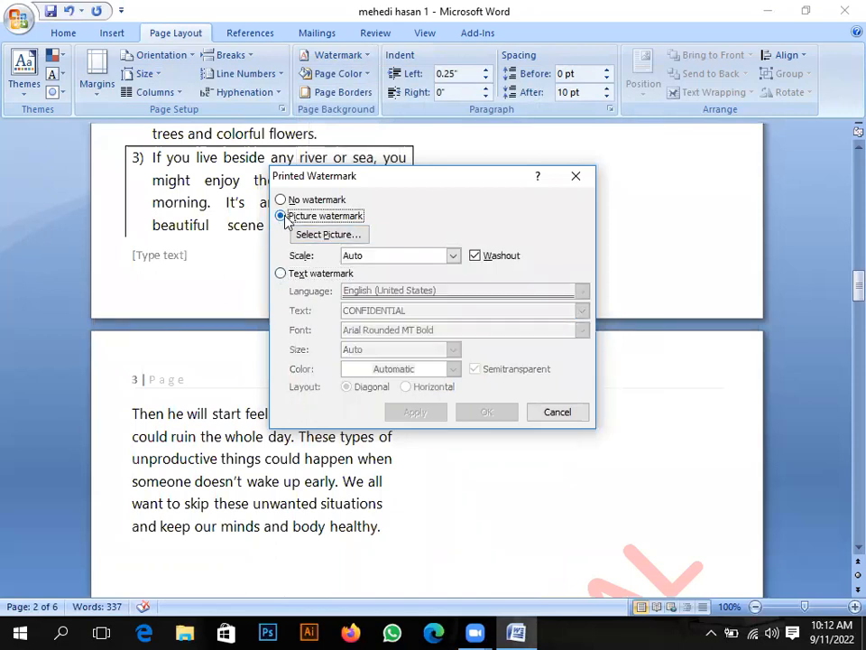
{"action": "left_click", "coordinate": [323, 235]}
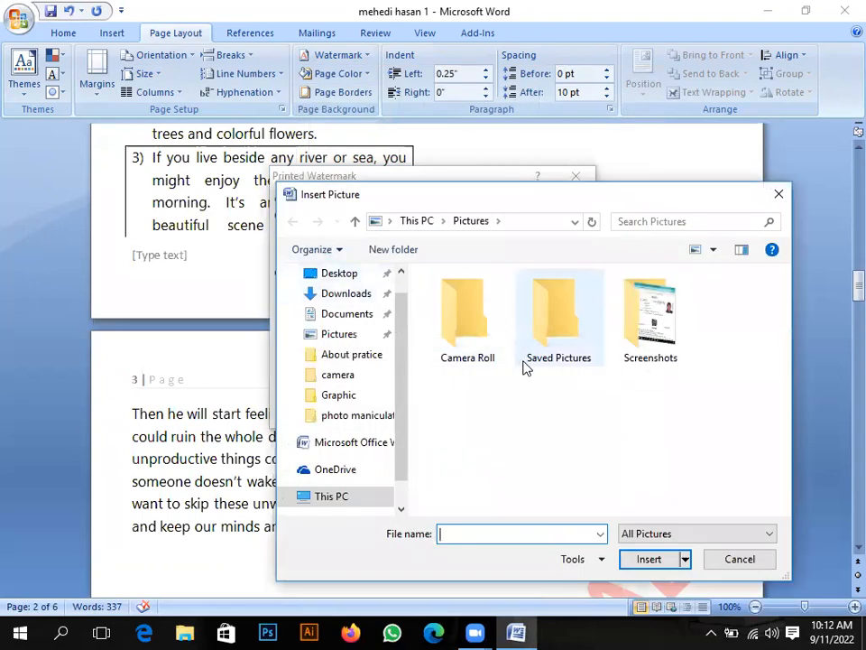
{"action": "left_click", "coordinate": [330, 274]}
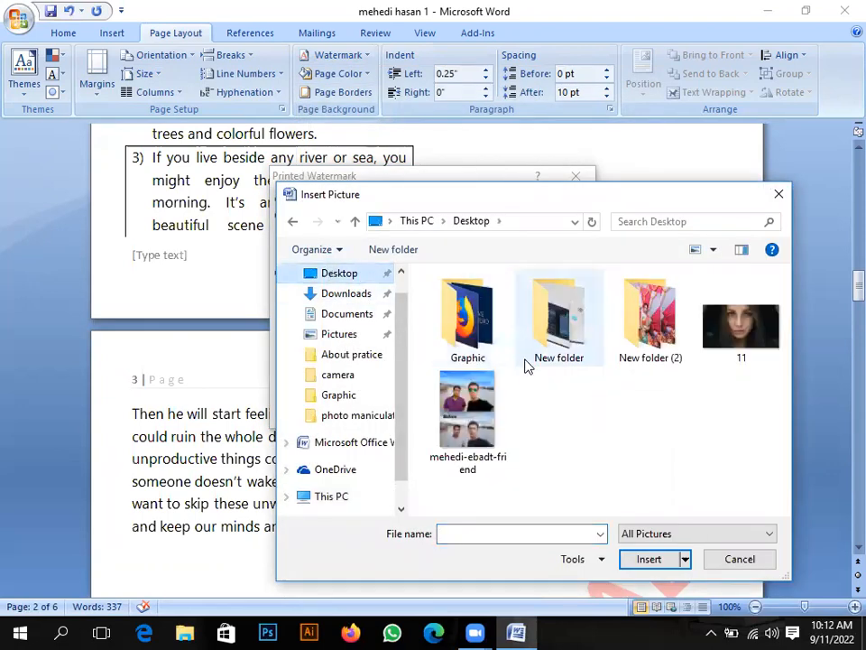
{"action": "left_click", "coordinate": [488, 412]}
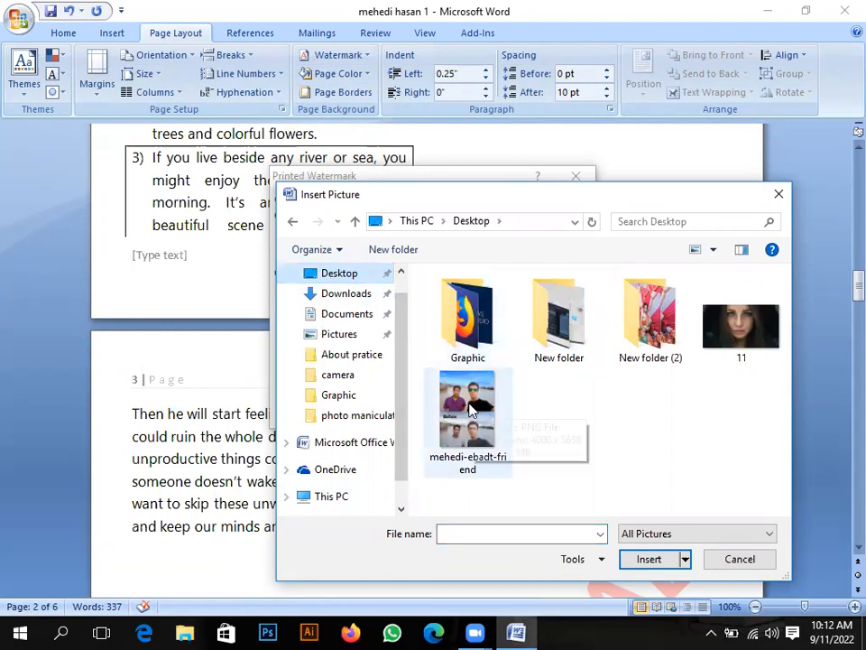
{"action": "left_click", "coordinate": [646, 561]}
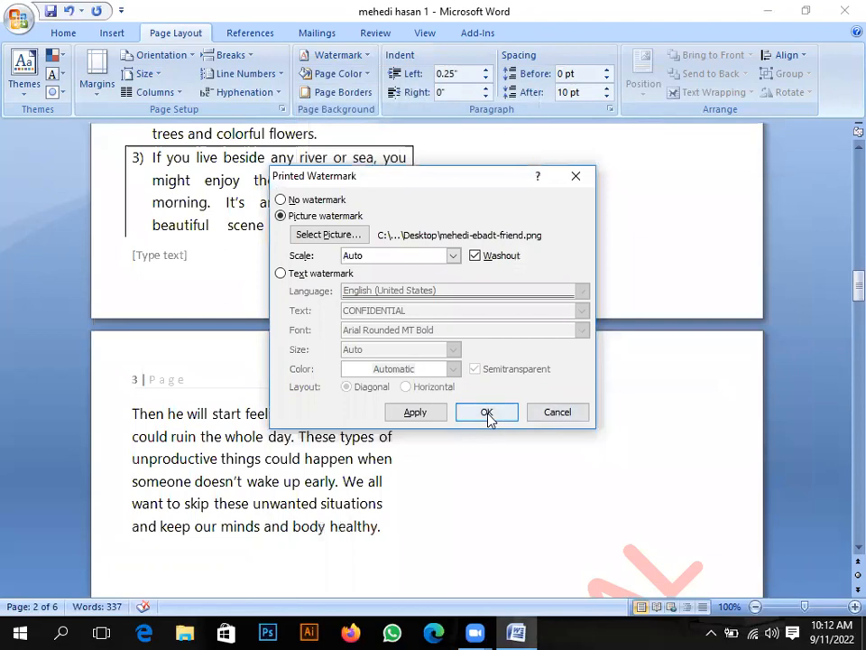
{"action": "left_click", "coordinate": [488, 413]}
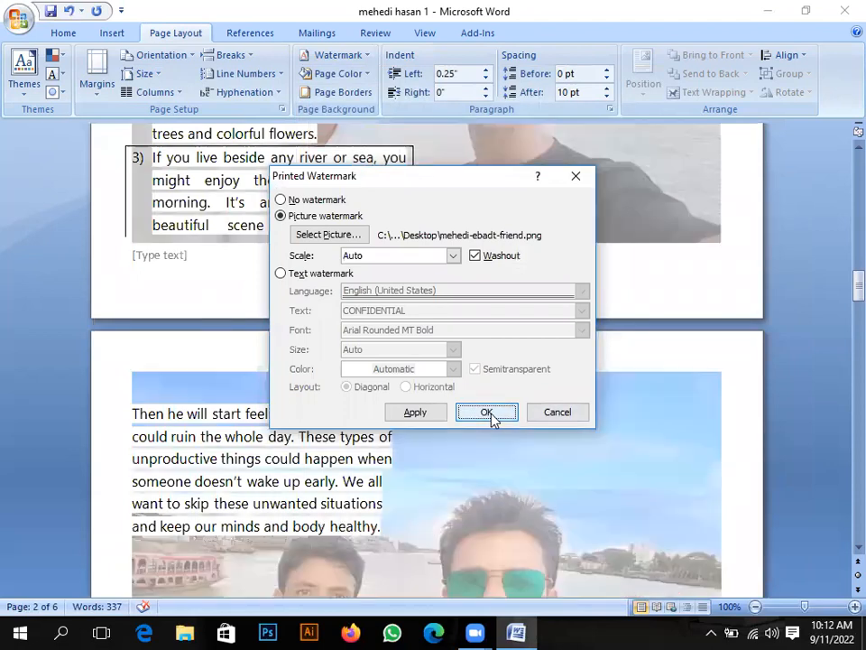
{"action": "left_click", "coordinate": [548, 412]}
{"action": "scroll", "coordinate": [546, 418], "scroll_direction": "down", "scroll_amount": 15}
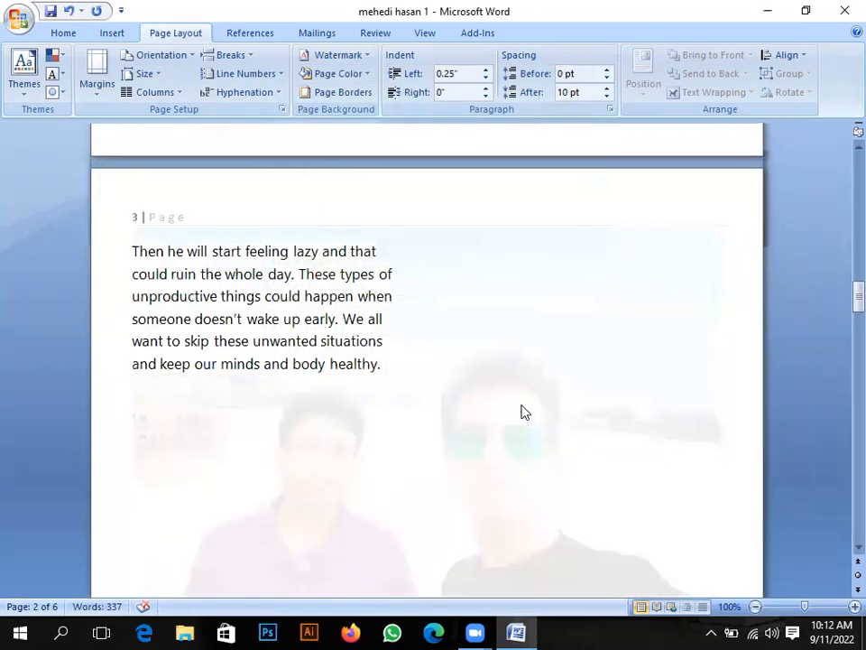
{"action": "scroll", "coordinate": [479, 448], "scroll_direction": "up", "scroll_amount": 20}
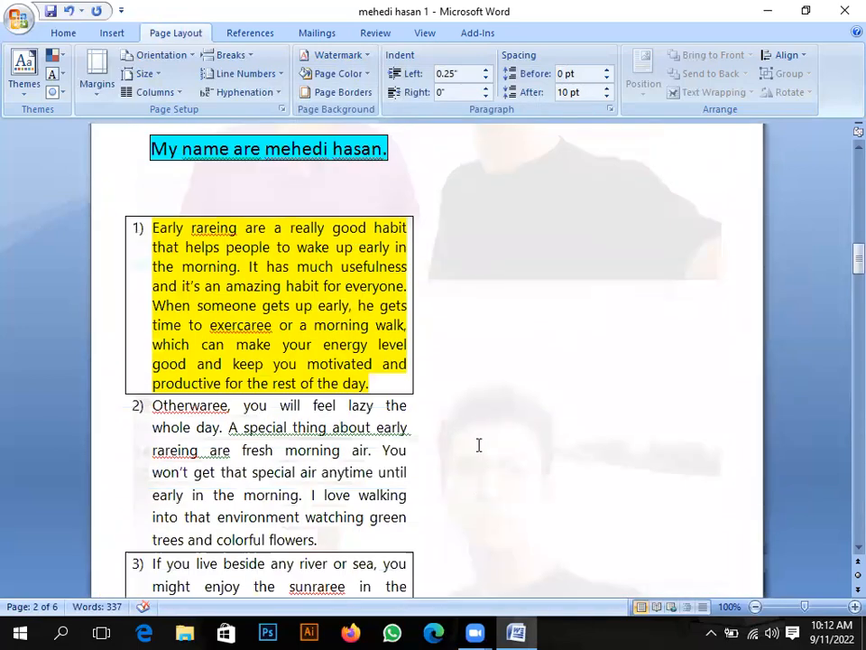
Check the picture watermark across the document's pages and set the page color to No Color.
{"action": "scroll", "coordinate": [486, 440], "scroll_direction": "down", "scroll_amount": 15}
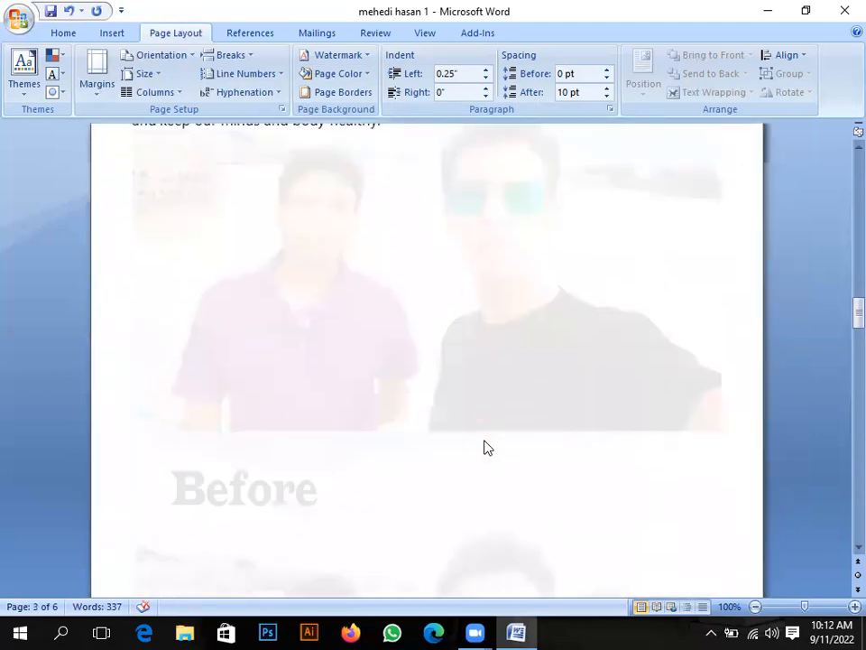
{"action": "scroll", "coordinate": [485, 447], "scroll_direction": "down", "scroll_amount": 10}
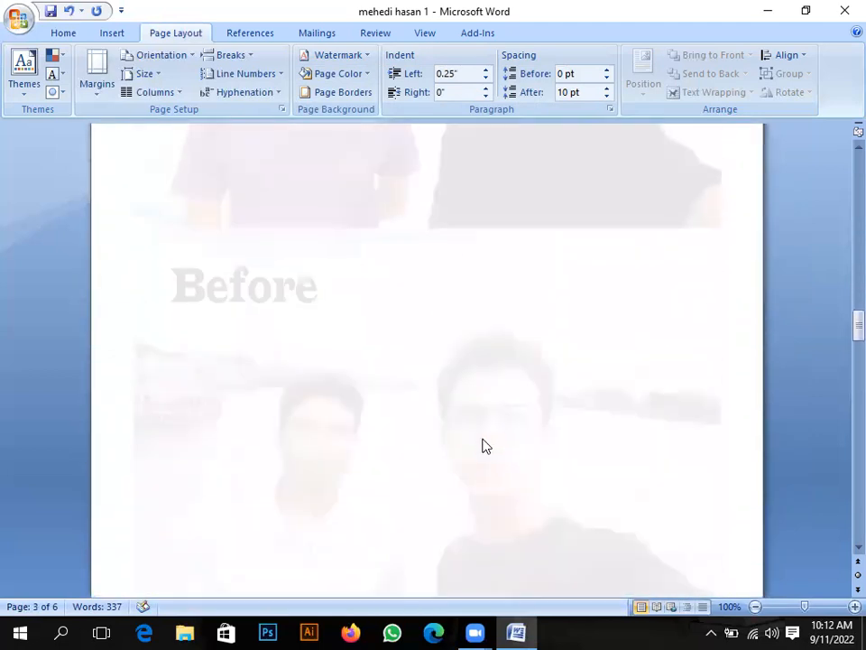
{"action": "scroll", "coordinate": [485, 446], "scroll_direction": "up", "scroll_amount": 20}
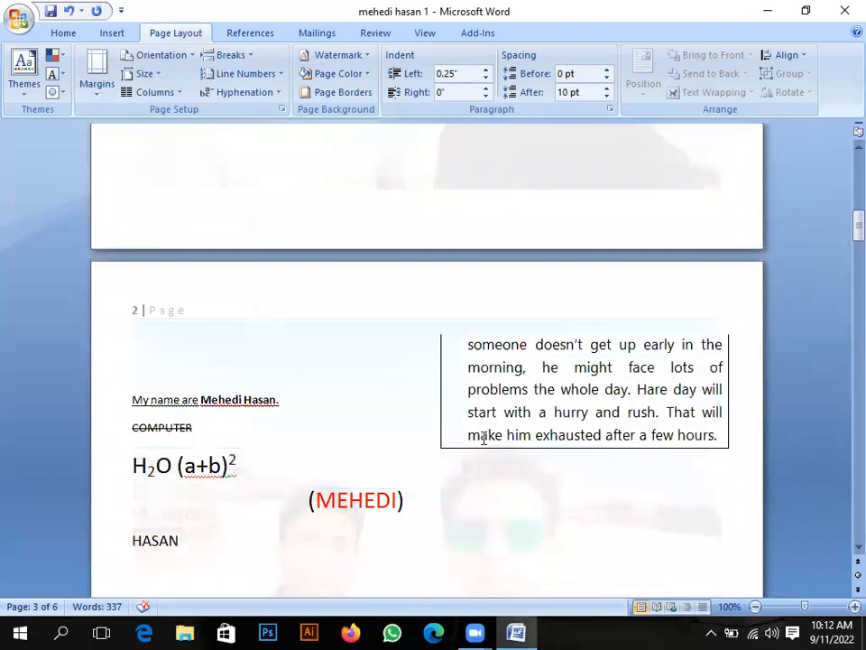
{"action": "scroll", "coordinate": [484, 436], "scroll_direction": "up", "scroll_amount": 8}
{"action": "scroll", "coordinate": [483, 430], "scroll_direction": "down", "scroll_amount": 4}
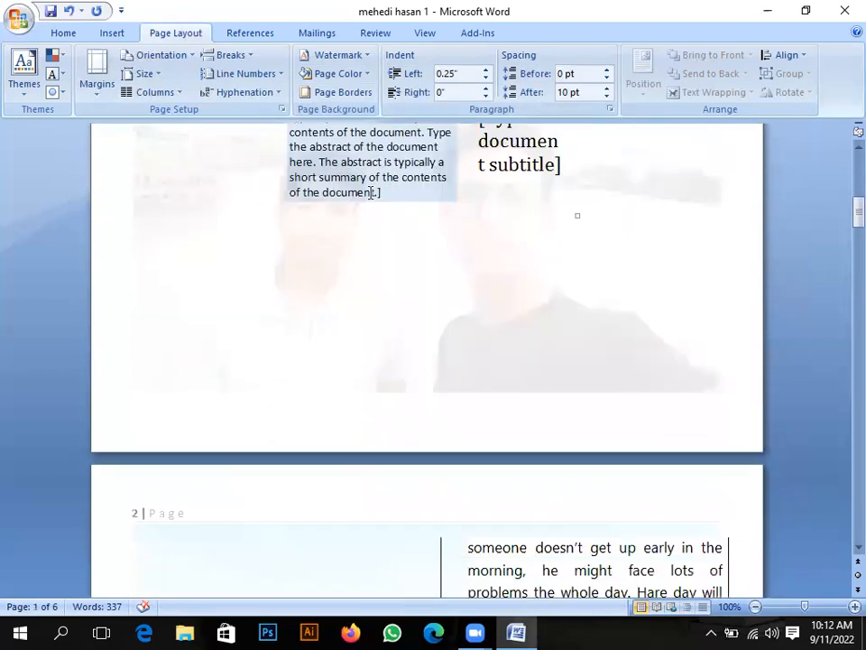
{"action": "left_click", "coordinate": [366, 77]}
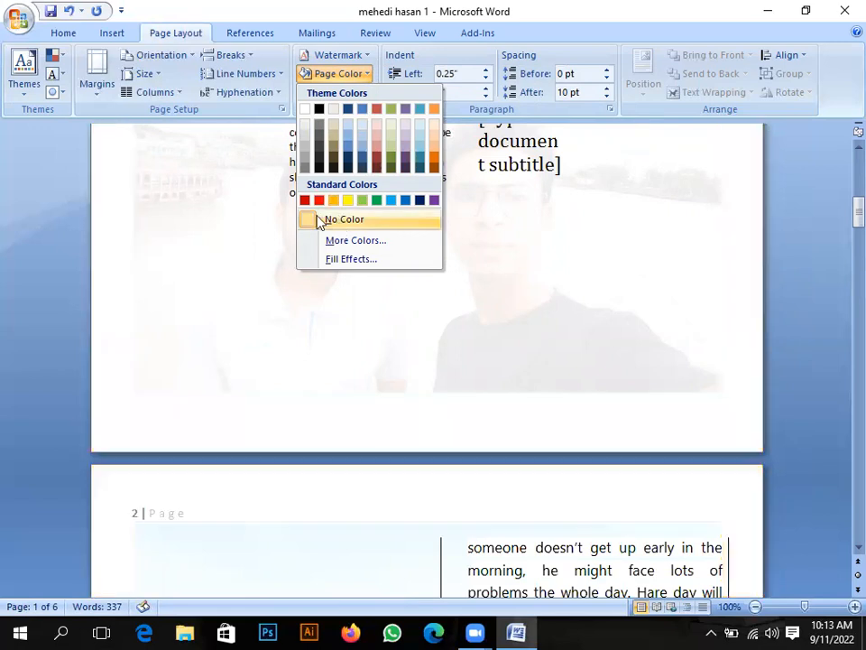
{"action": "left_click", "coordinate": [340, 221]}
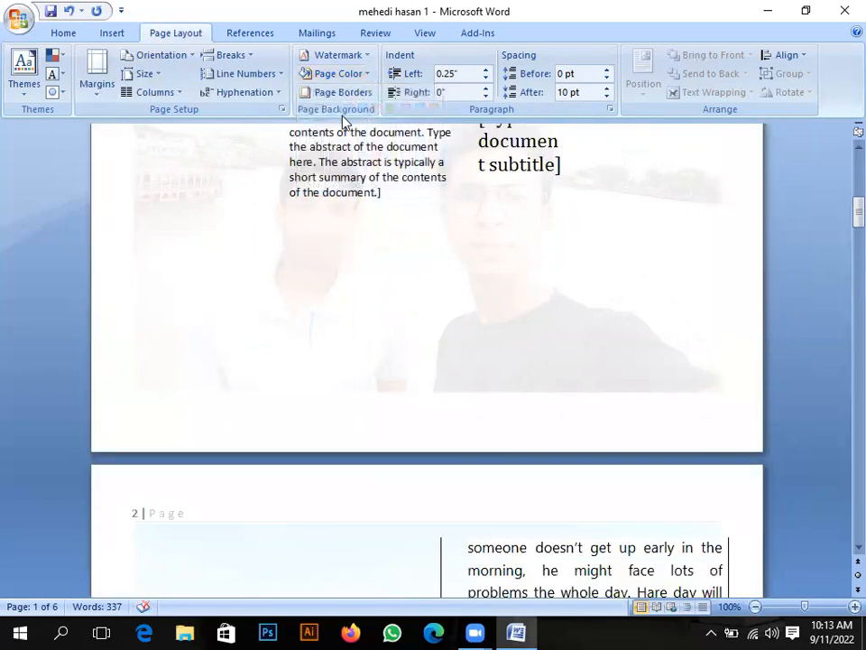
Set up a Box page border for the whole document with a finely dashed line style.
{"action": "left_click", "coordinate": [354, 94]}
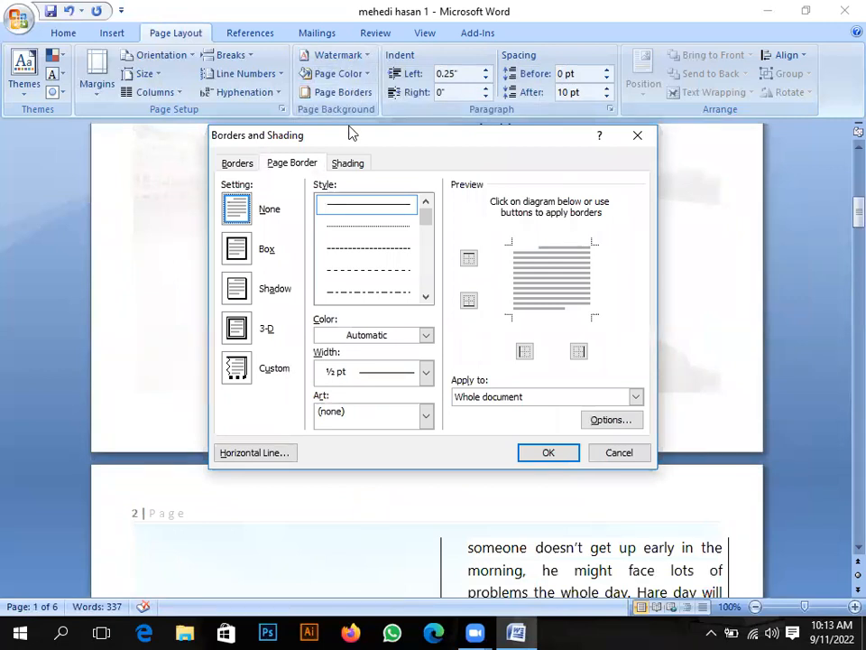
{"action": "left_click", "coordinate": [236, 250]}
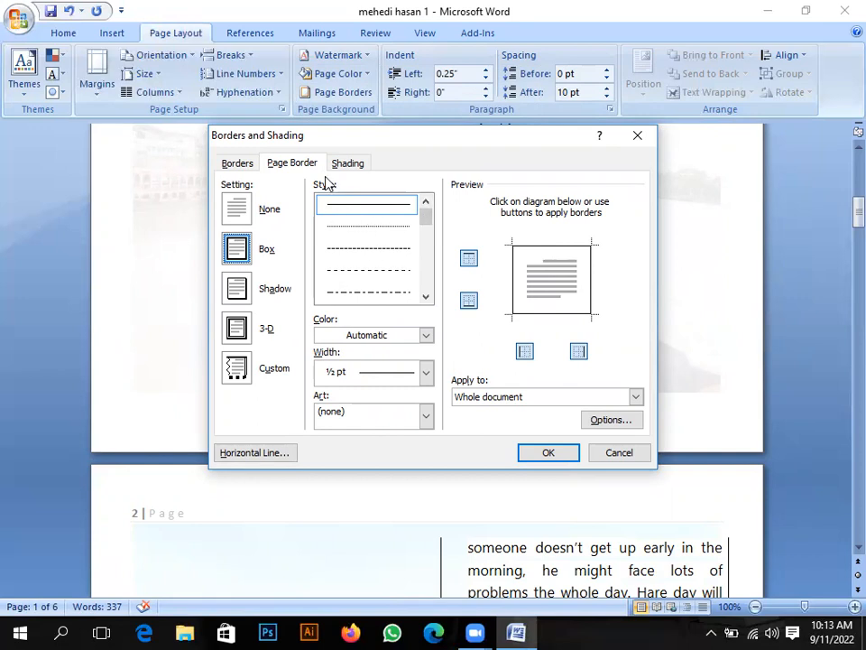
{"action": "scroll", "coordinate": [334, 231], "scroll_direction": "down", "scroll_amount": 2}
{"action": "scroll", "coordinate": [334, 231], "scroll_direction": "down", "scroll_amount": 3}
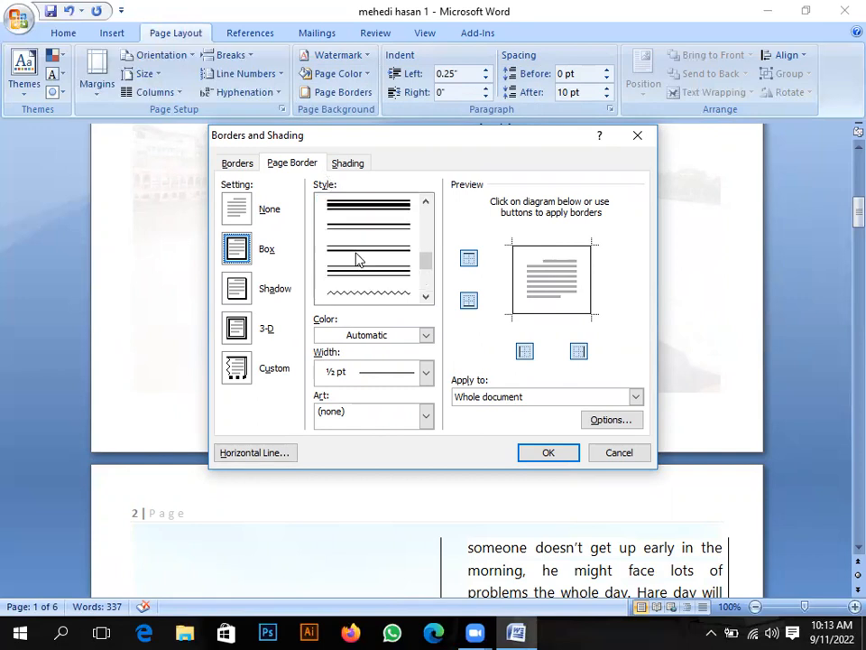
{"action": "scroll", "coordinate": [365, 277], "scroll_direction": "up", "scroll_amount": 5}
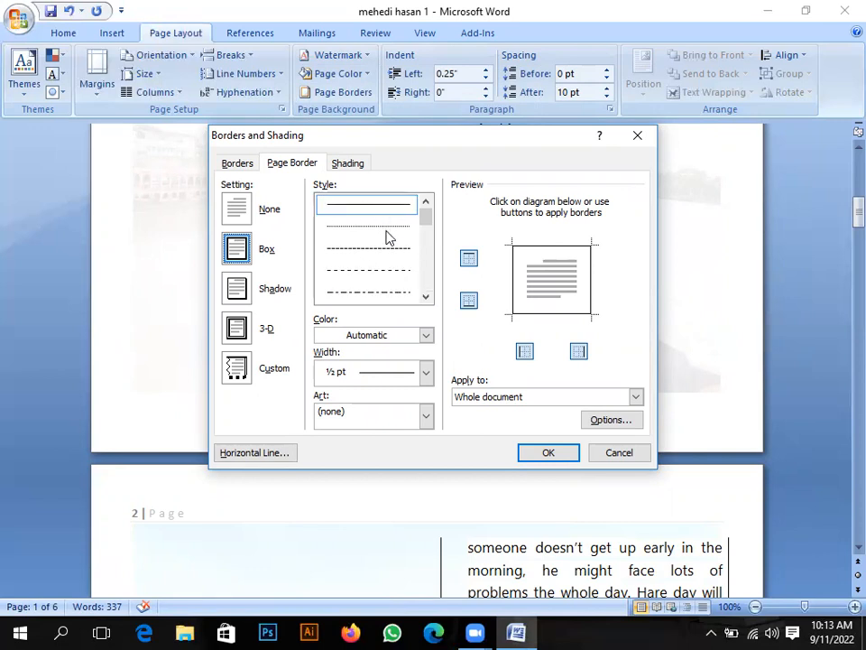
{"action": "left_click", "coordinate": [359, 249]}
Change the page border's line style to the single wavy line.
{"action": "scroll", "coordinate": [366, 270], "scroll_direction": "down", "scroll_amount": 3}
{"action": "scroll", "coordinate": [377, 280], "scroll_direction": "down", "scroll_amount": 3}
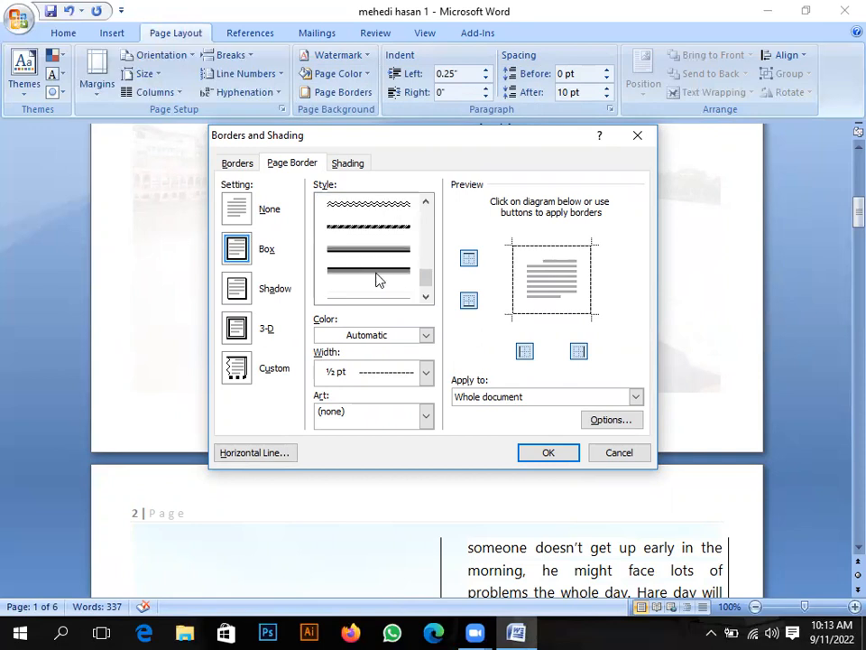
{"action": "scroll", "coordinate": [379, 279], "scroll_direction": "down", "scroll_amount": 1}
{"action": "scroll", "coordinate": [379, 279], "scroll_direction": "up", "scroll_amount": 6}
{"action": "scroll", "coordinate": [379, 278], "scroll_direction": "down", "scroll_amount": 3}
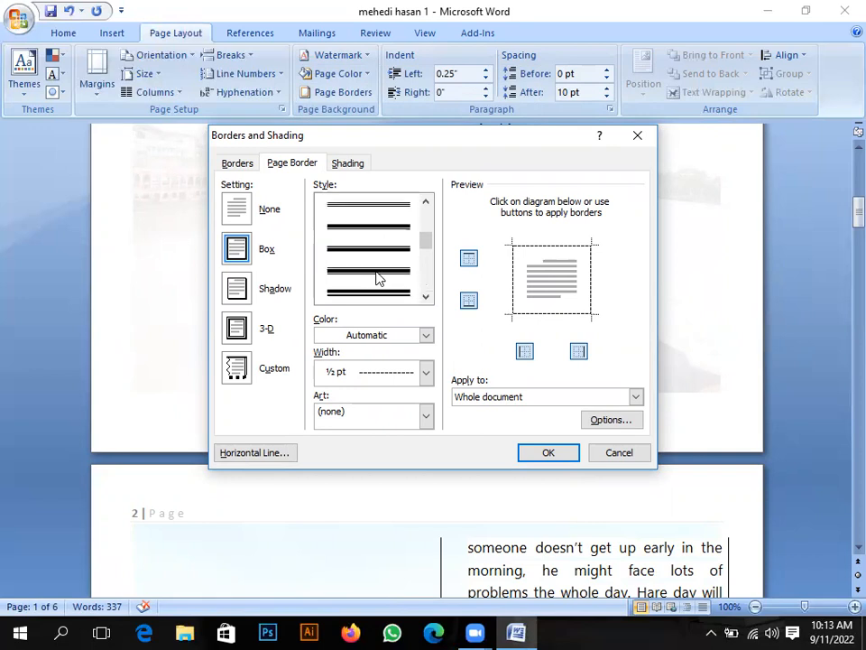
{"action": "left_click", "coordinate": [379, 293]}
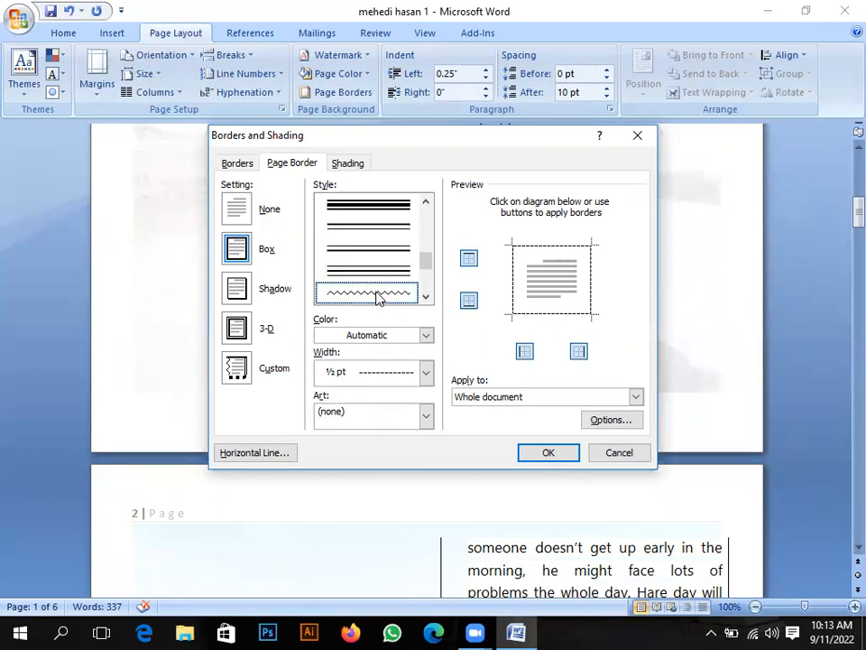
Color the wavy page border standard green, set its width to 1 ½ pt, apply it, and check it on the pages.
{"action": "left_click", "coordinate": [426, 334]}
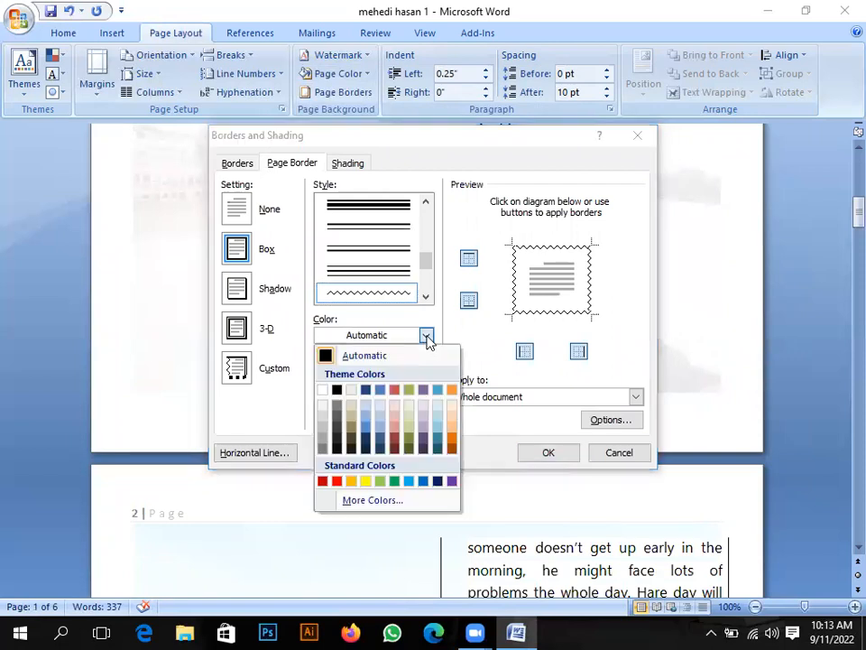
{"action": "left_click", "coordinate": [392, 481]}
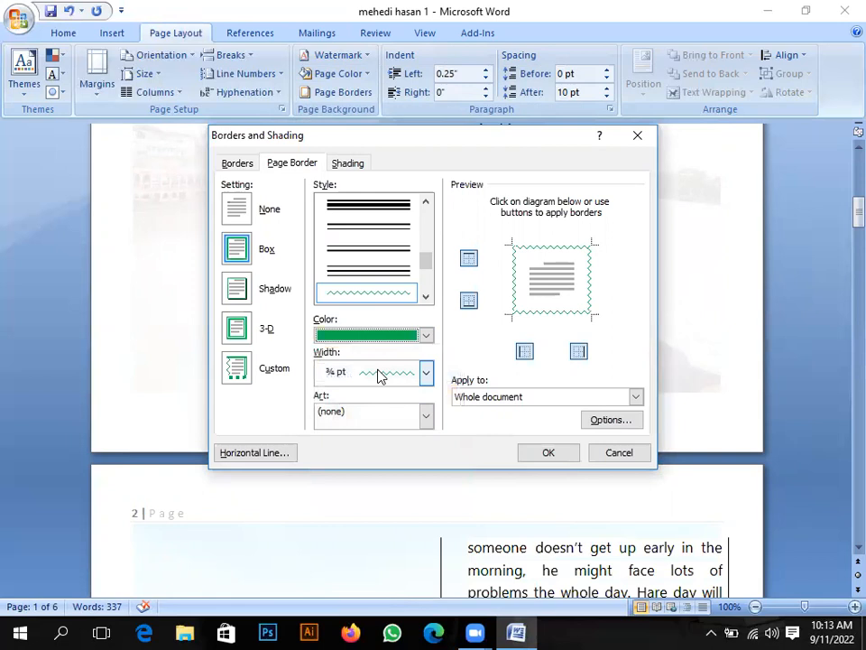
{"action": "left_click", "coordinate": [427, 373]}
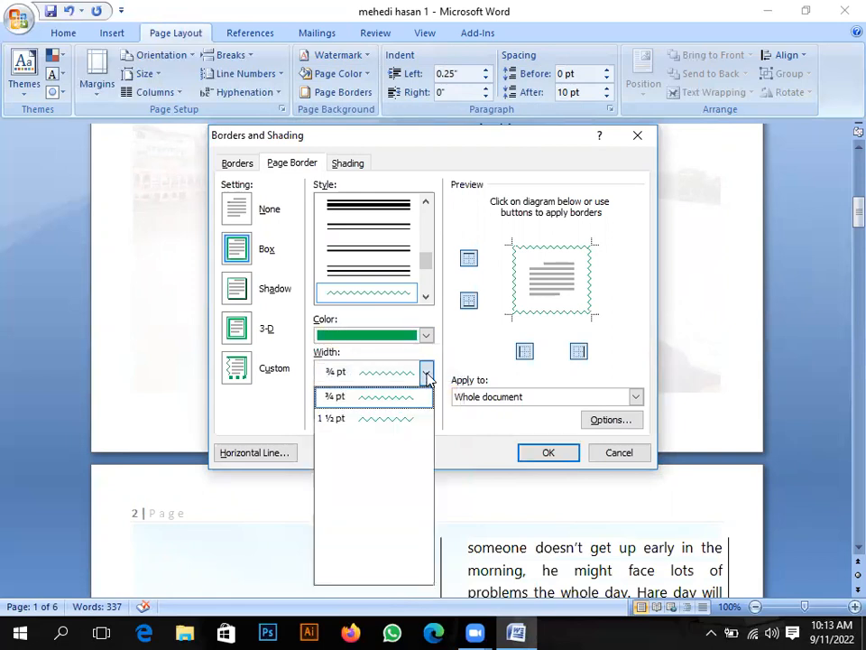
{"action": "left_click", "coordinate": [372, 419]}
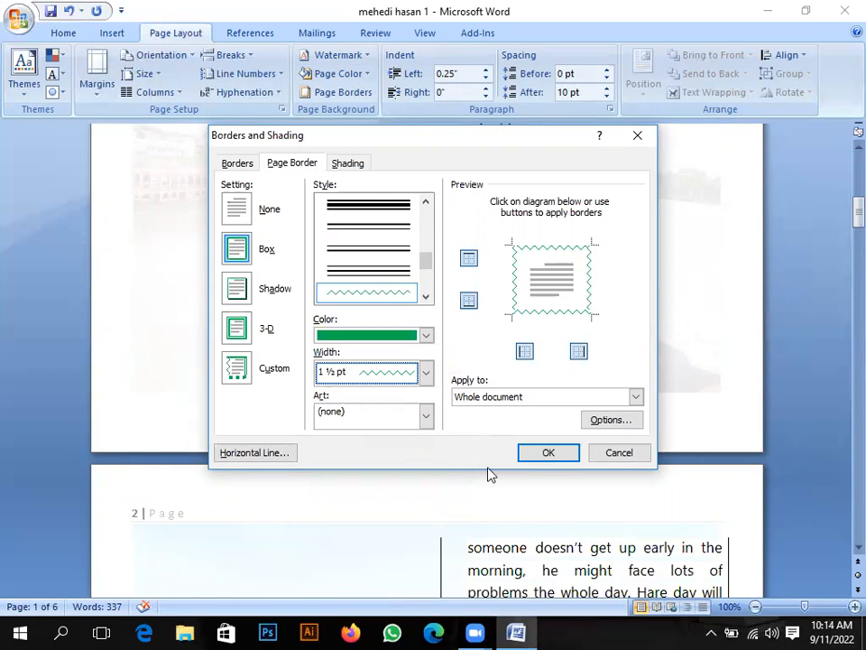
{"action": "left_click", "coordinate": [546, 453]}
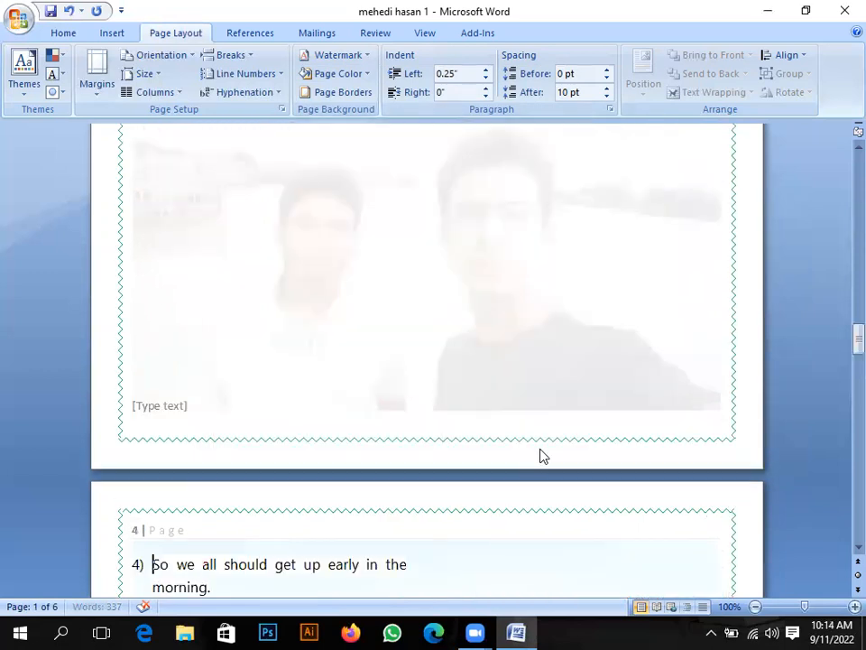
{"action": "scroll", "coordinate": [489, 460], "scroll_direction": "up", "scroll_amount": 5}
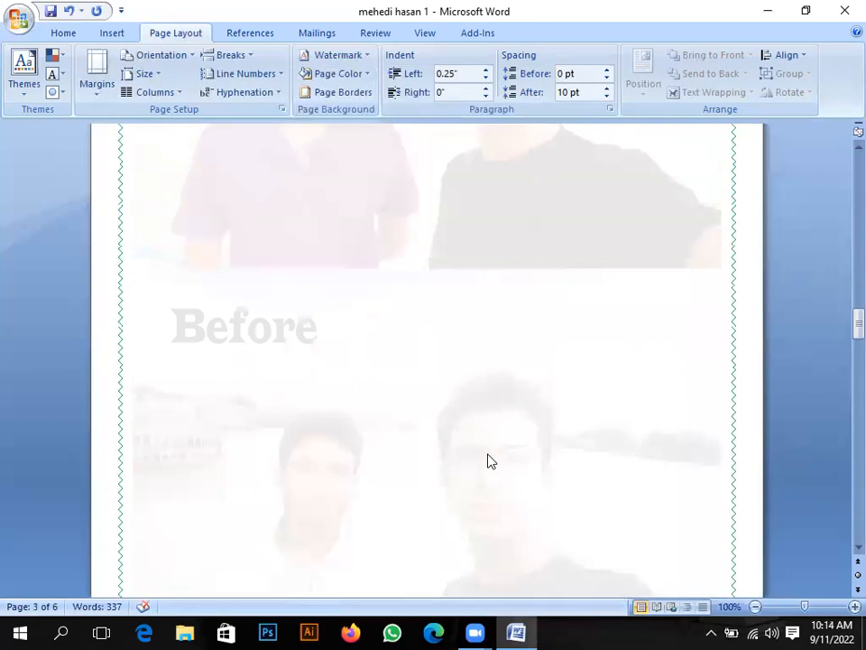
{"action": "scroll", "coordinate": [487, 461], "scroll_direction": "up", "scroll_amount": 1}
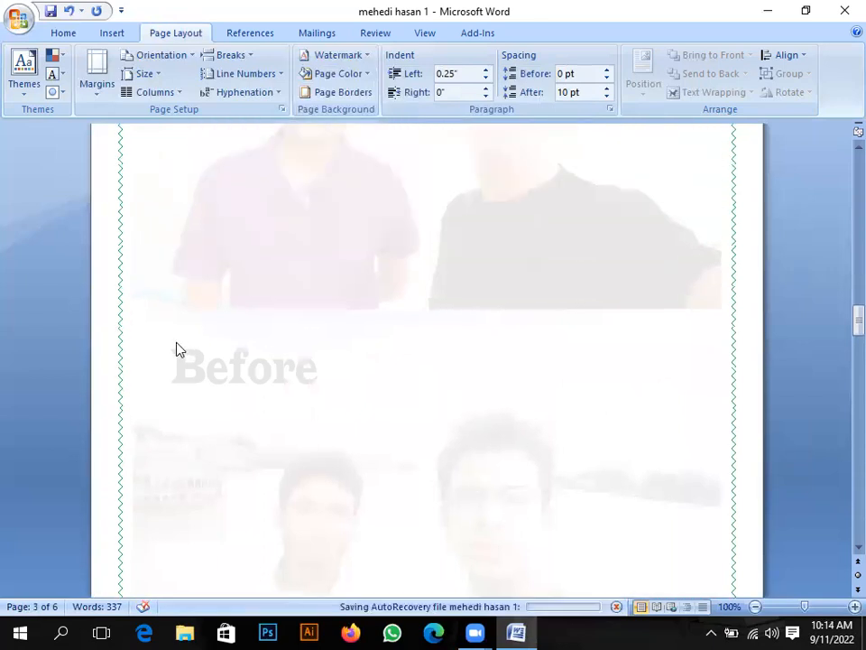
{"action": "scroll", "coordinate": [144, 370], "scroll_direction": "up", "scroll_amount": 5}
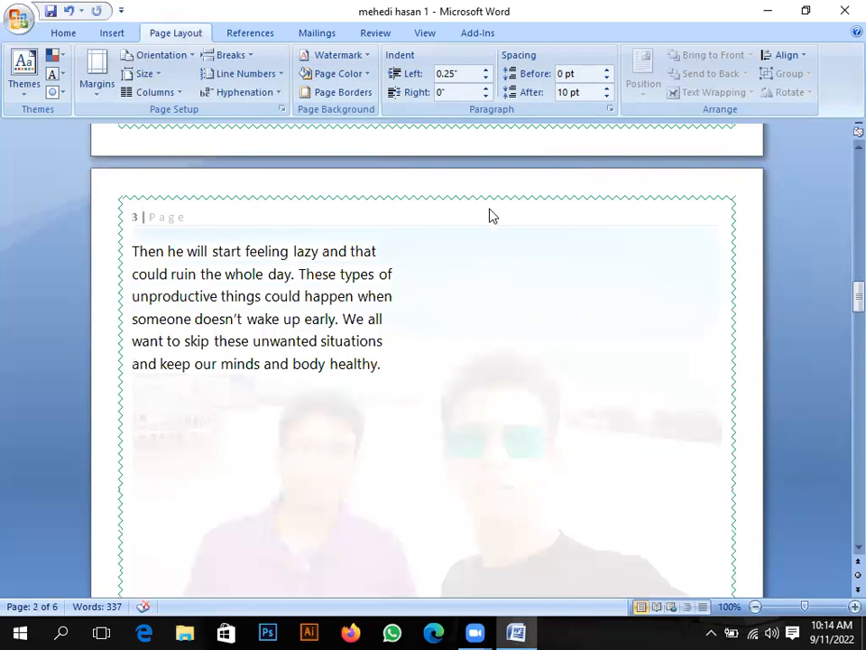
Switch the green wavy page border to the Shadow setting, apply it, and check it on the pages.
{"action": "left_click", "coordinate": [351, 94]}
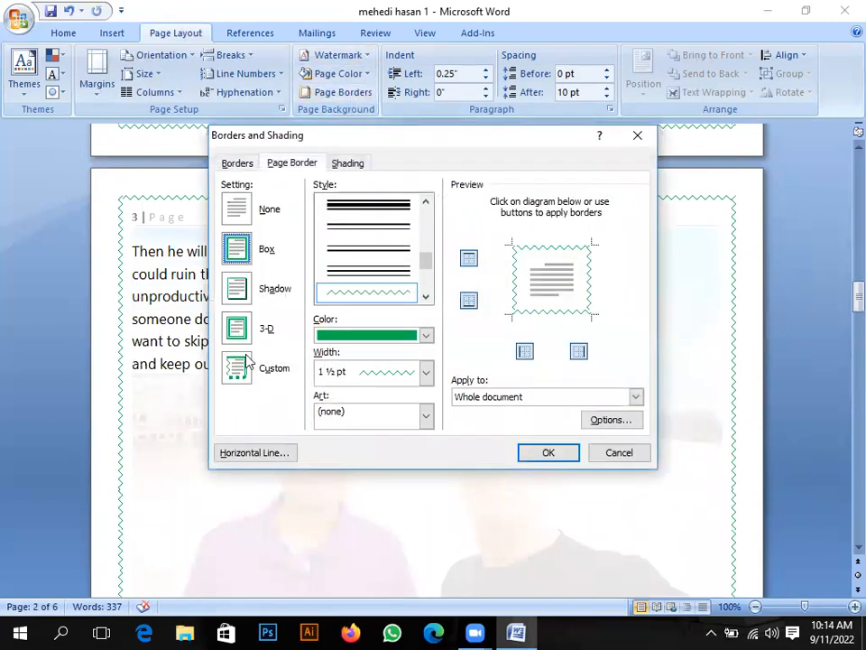
{"action": "left_click", "coordinate": [245, 290]}
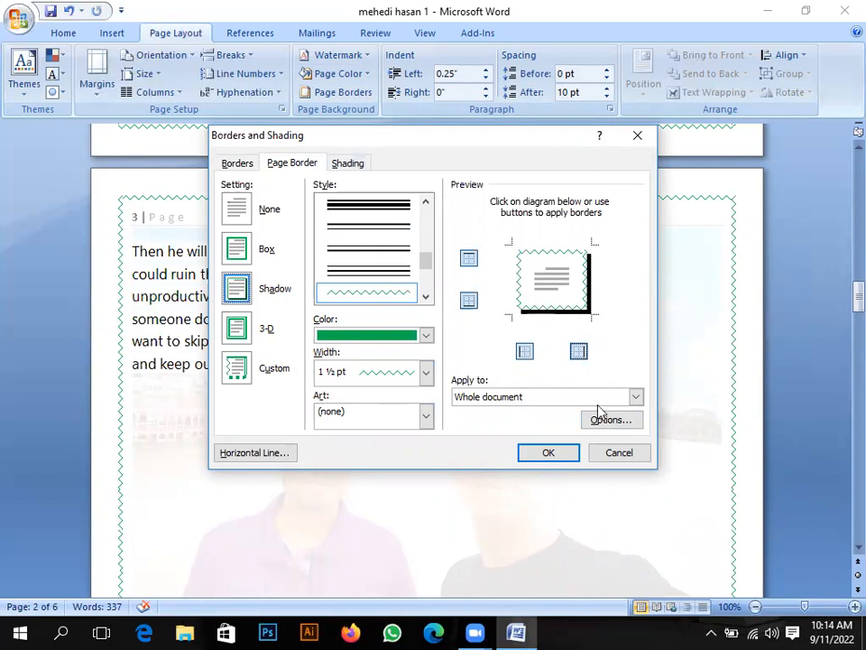
{"action": "left_click", "coordinate": [566, 455]}
{"action": "scroll", "coordinate": [559, 456], "scroll_direction": "down", "scroll_amount": 6}
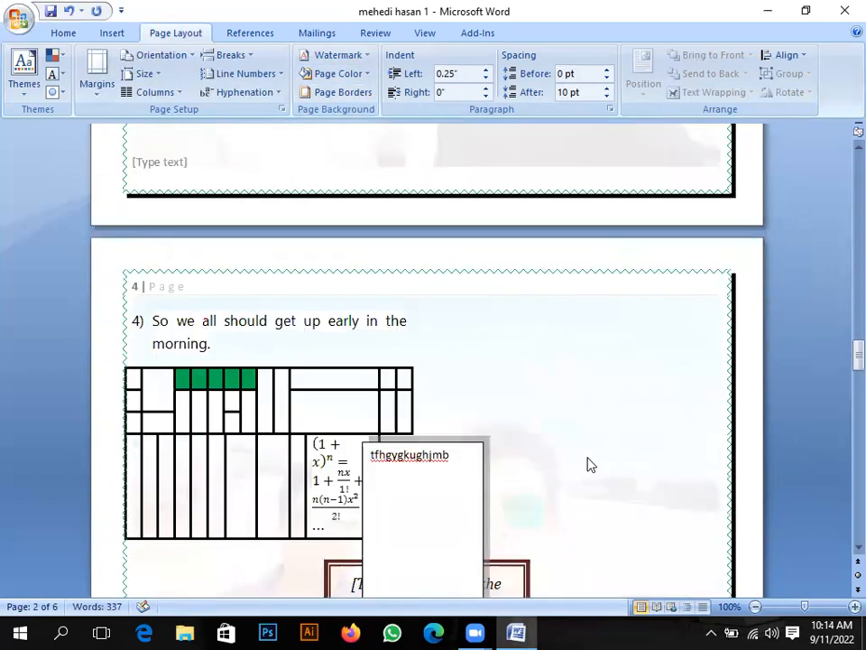
{"action": "scroll", "coordinate": [599, 441], "scroll_direction": "up", "scroll_amount": 5}
{"action": "scroll", "coordinate": [599, 441], "scroll_direction": "up", "scroll_amount": 3}
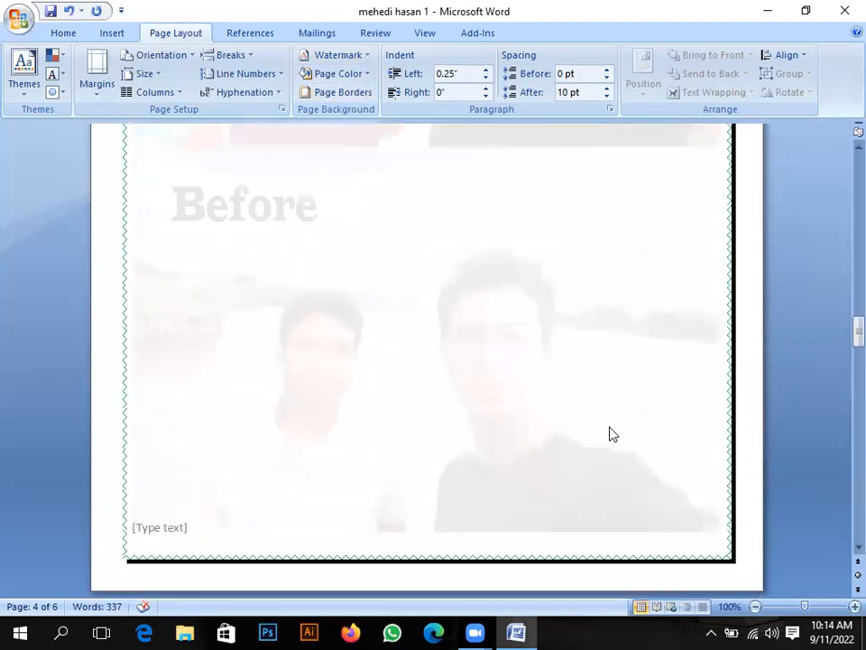
Replace the page border with the green pine tree art border on the whole document and check it on the pages.
{"action": "left_click", "coordinate": [348, 94]}
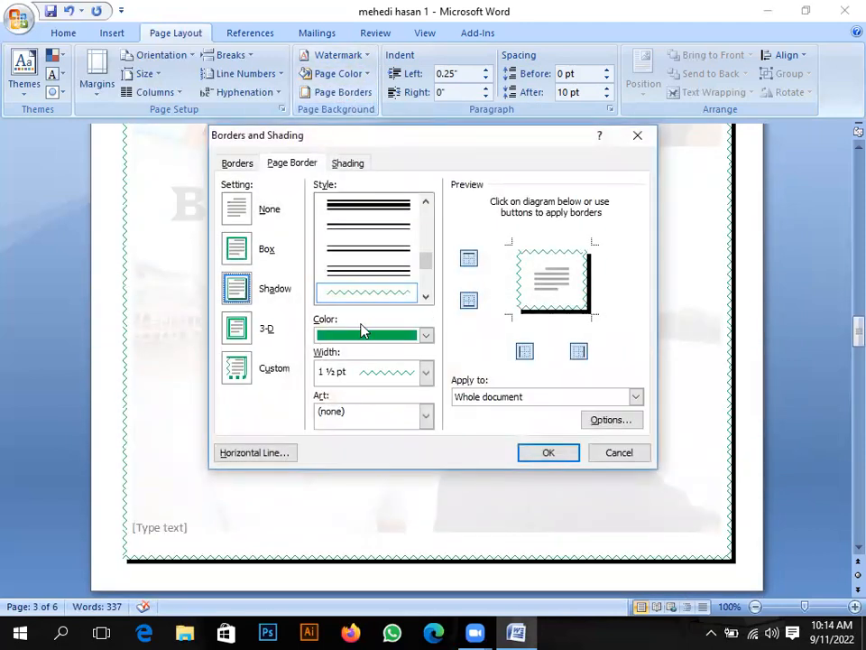
{"action": "left_click", "coordinate": [427, 414]}
{"action": "scroll", "coordinate": [427, 415], "scroll_direction": "down", "scroll_amount": 3}
{"action": "scroll", "coordinate": [400, 499], "scroll_direction": "down", "scroll_amount": 2}
{"action": "left_click", "coordinate": [380, 491]}
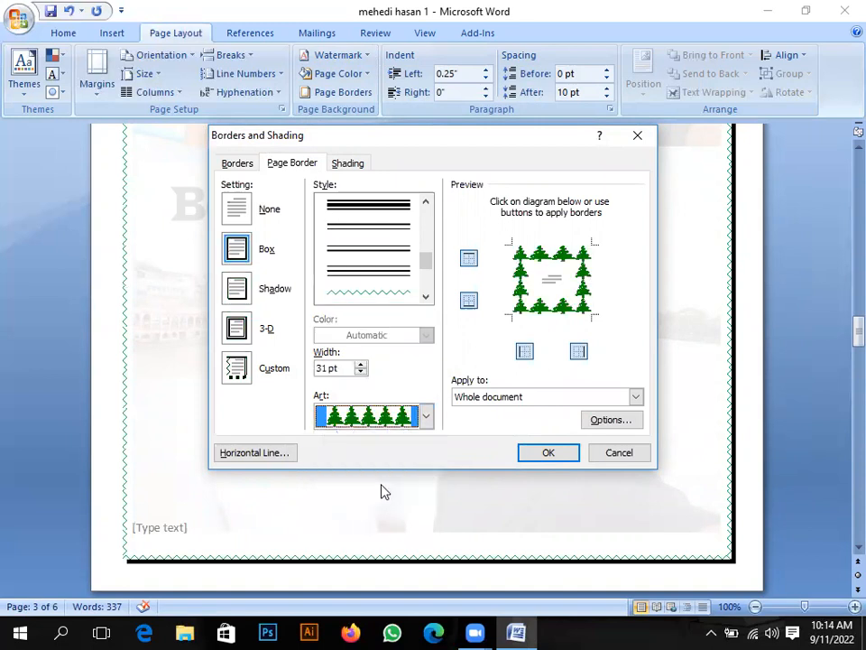
{"action": "left_click", "coordinate": [548, 452]}
{"action": "scroll", "coordinate": [504, 463], "scroll_direction": "down", "scroll_amount": 2}
{"action": "scroll", "coordinate": [506, 465], "scroll_direction": "up", "scroll_amount": 5}
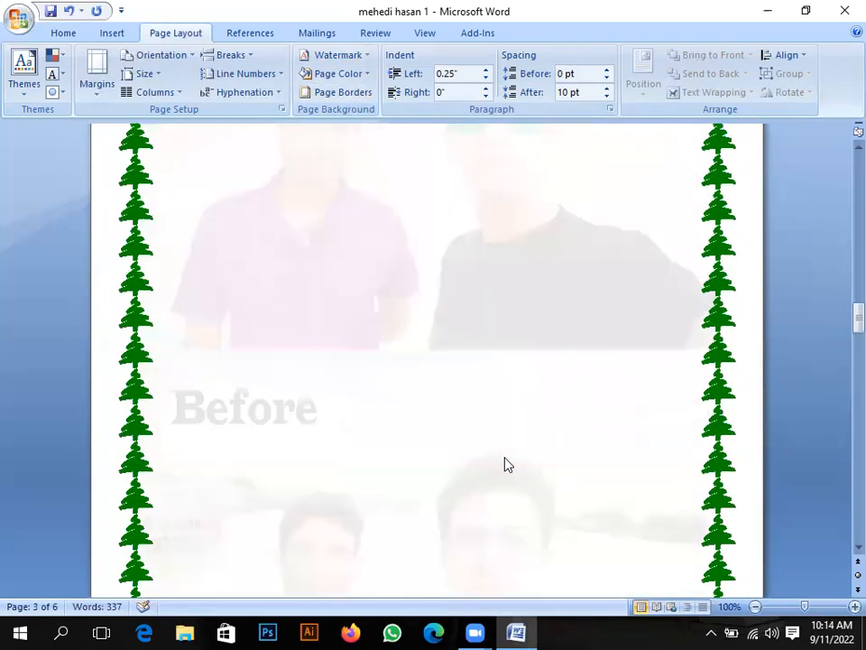
{"action": "scroll", "coordinate": [505, 465], "scroll_direction": "up", "scroll_amount": 10}
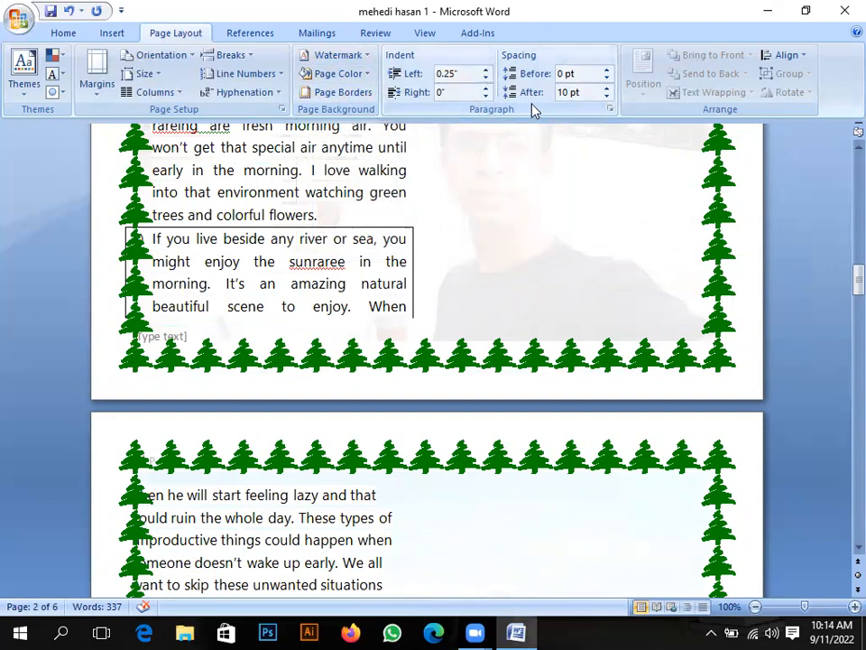
Set the paragraph's spacing after to 0 pt and its line spacing to Single, apply it, and check the pages.
{"action": "left_click", "coordinate": [610, 111]}
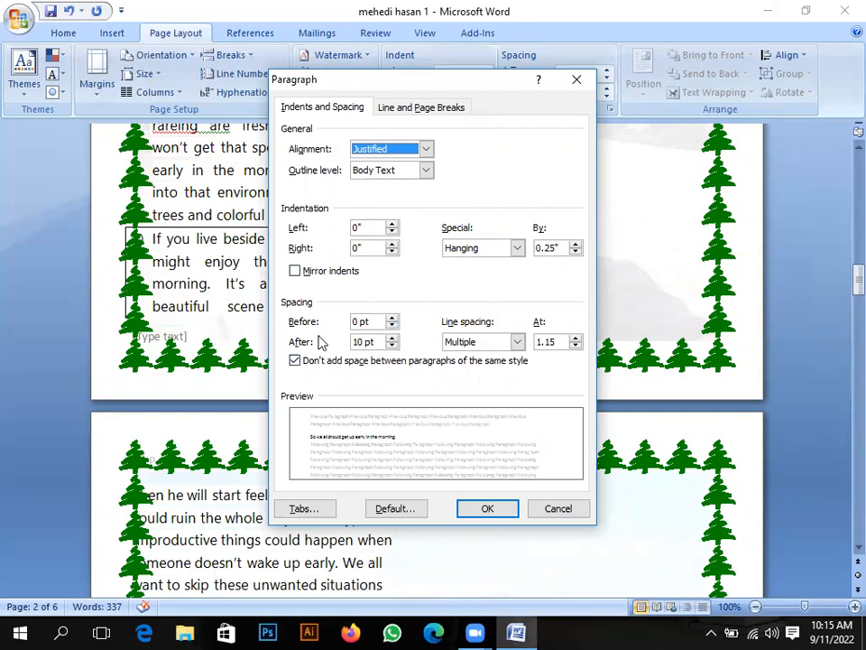
{"action": "left_click", "coordinate": [392, 346]}
{"action": "left_click", "coordinate": [392, 346]}
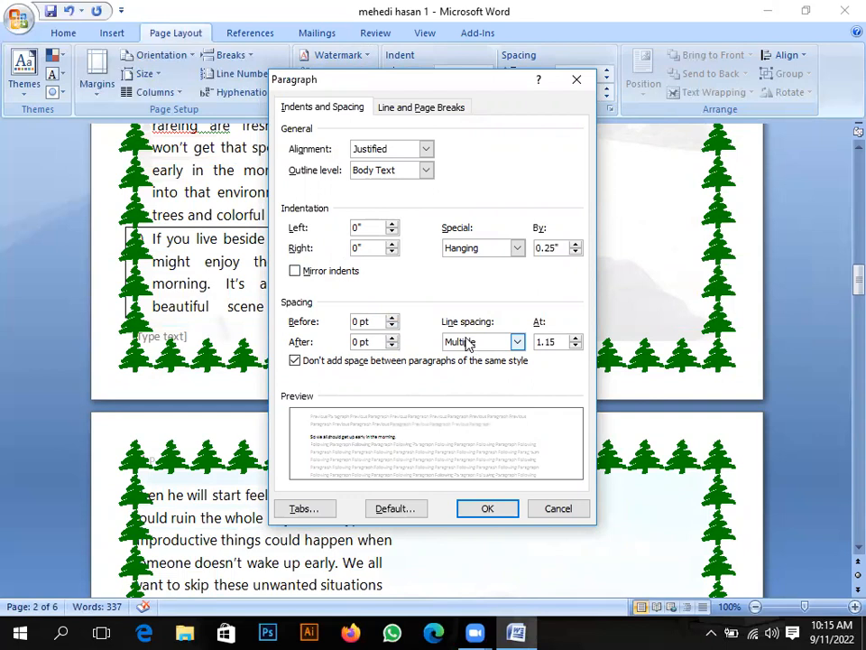
{"action": "left_click", "coordinate": [519, 344]}
{"action": "left_click", "coordinate": [480, 356]}
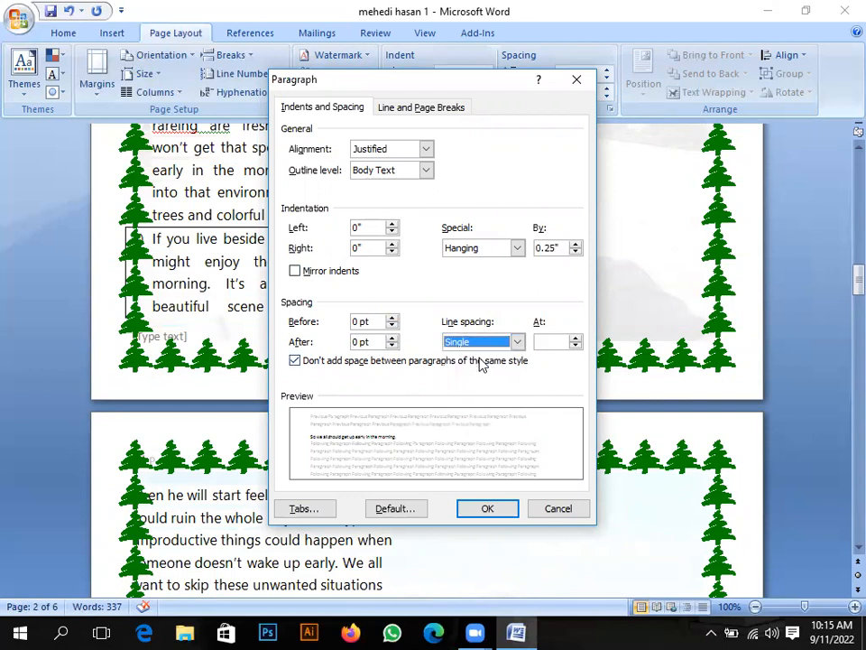
{"action": "left_click", "coordinate": [487, 508]}
{"action": "scroll", "coordinate": [343, 377], "scroll_direction": "up", "scroll_amount": 10}
{"action": "scroll", "coordinate": [342, 379], "scroll_direction": "down", "scroll_amount": 18}
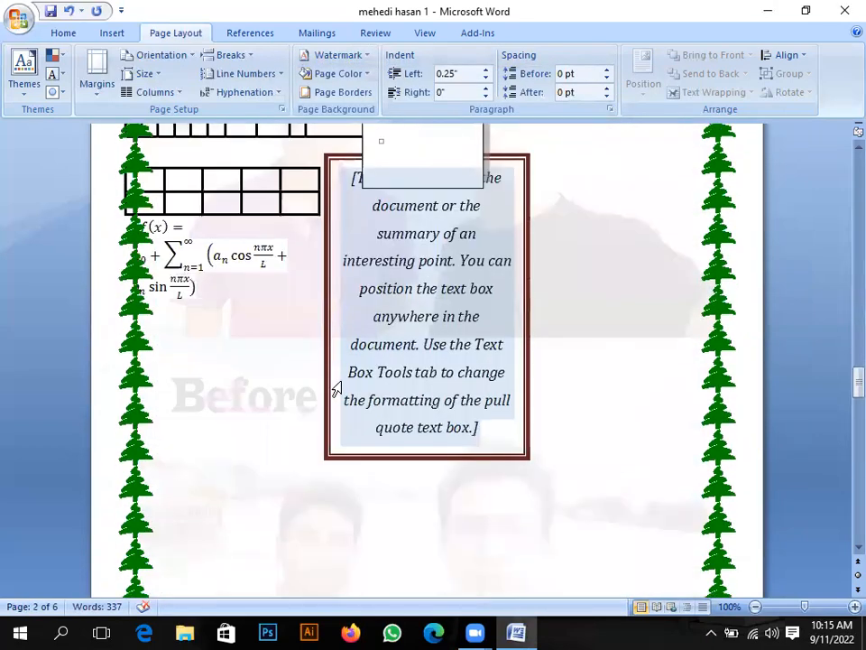
{"action": "scroll", "coordinate": [343, 383], "scroll_direction": "down", "scroll_amount": 10}
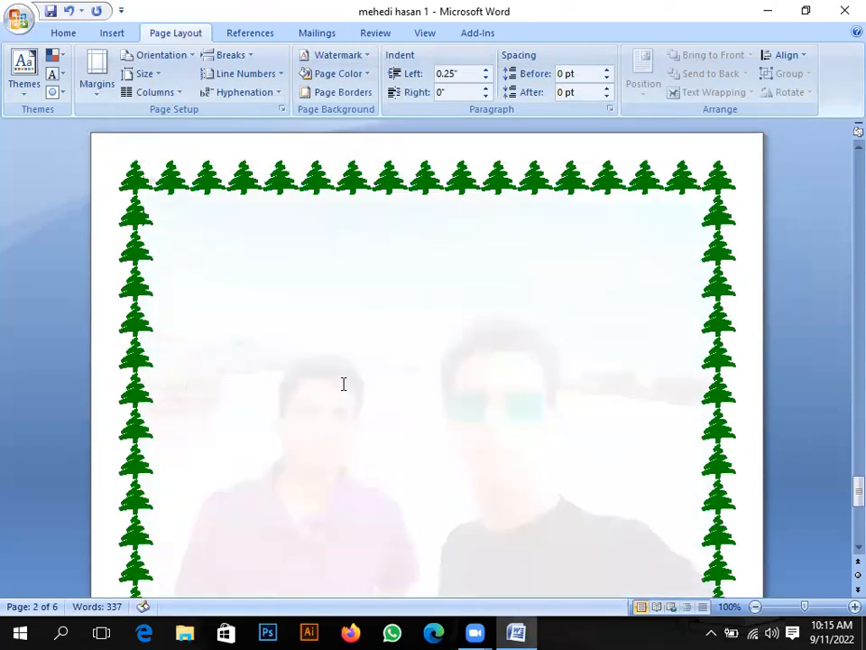
{"action": "scroll", "coordinate": [343, 384], "scroll_direction": "up", "scroll_amount": 20}
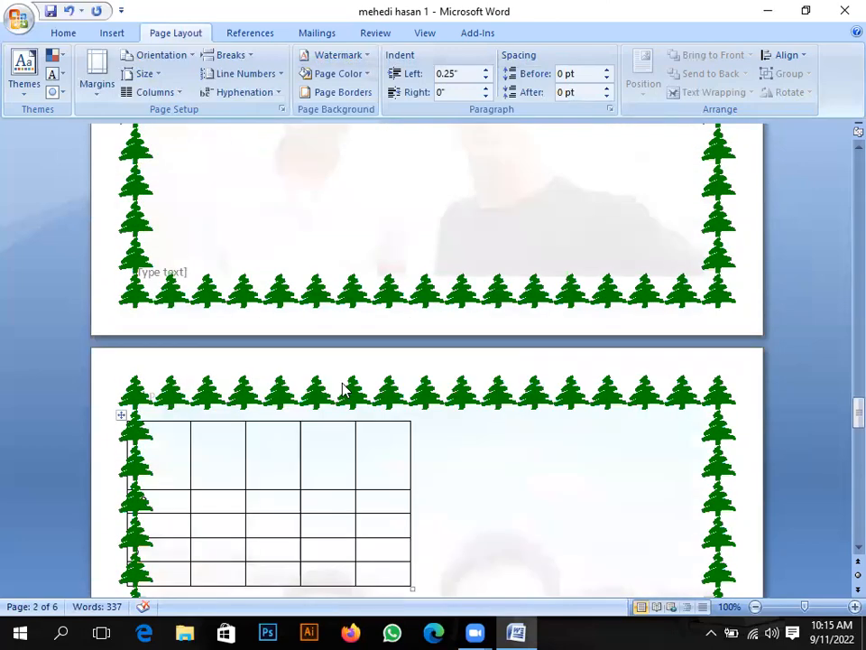
Select the unboxed paragraph on page 3 and compare Landscape and Portrait orientation in the Page Setup preview, ending on Portrait.
{"action": "scroll", "coordinate": [343, 384], "scroll_direction": "up", "scroll_amount": 10}
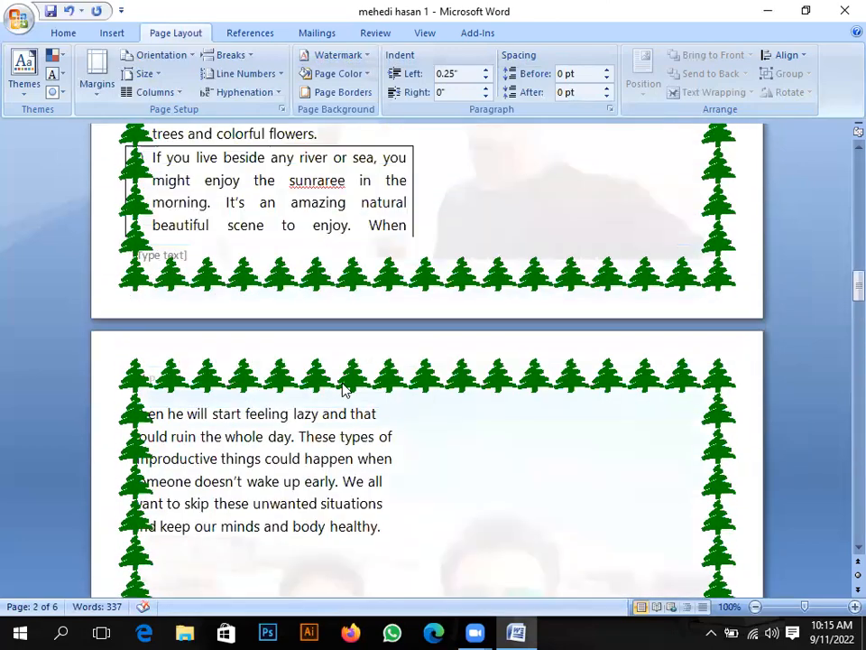
{"action": "left_click_drag", "start_coordinate": [403, 528], "coordinate": [168, 412]}
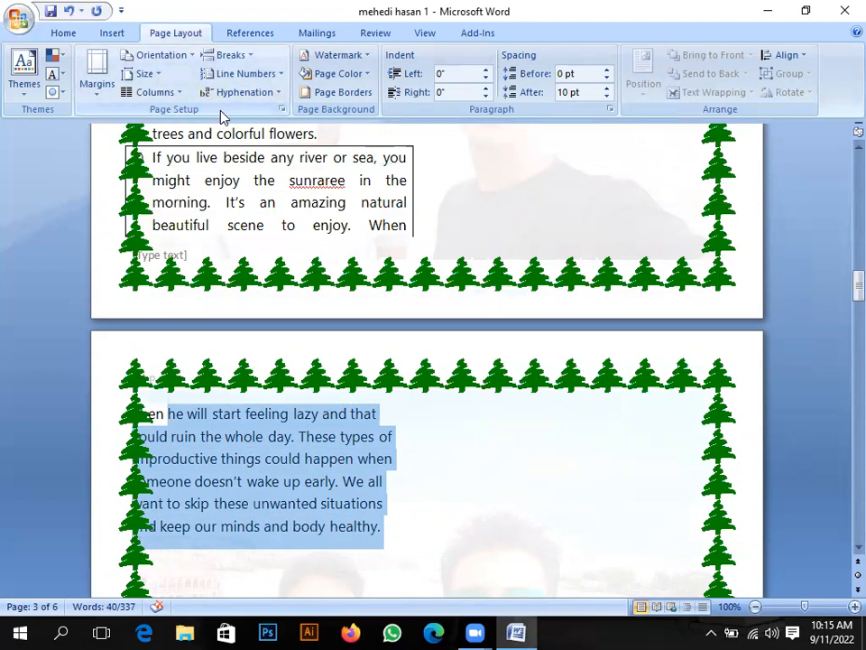
{"action": "left_click", "coordinate": [283, 114]}
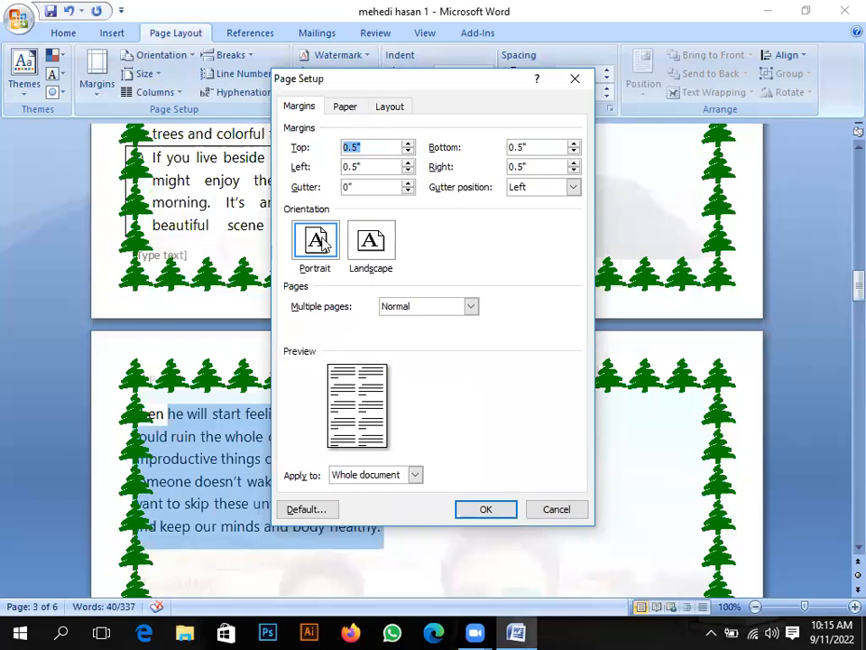
{"action": "left_click", "coordinate": [369, 246]}
{"action": "left_click", "coordinate": [309, 249]}
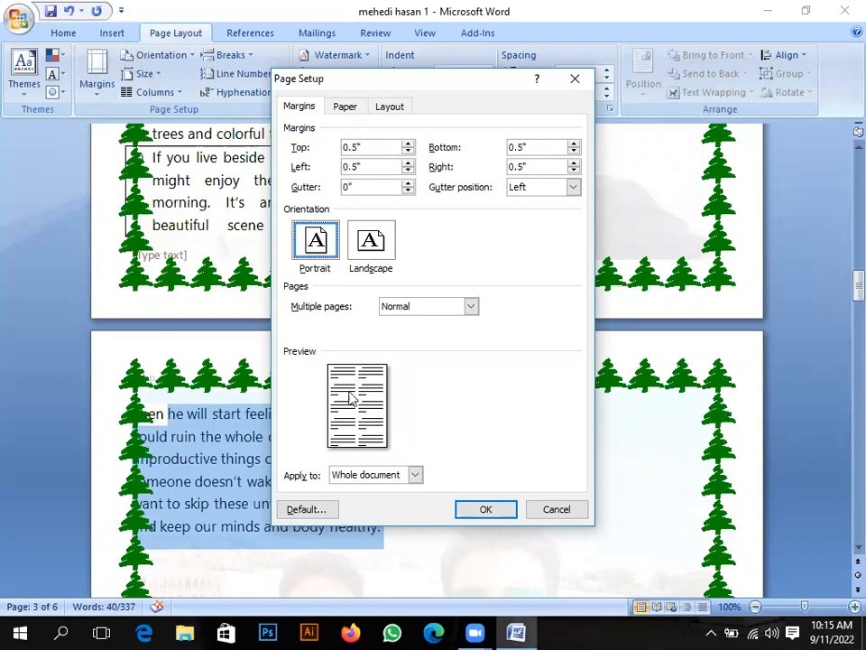
{"action": "left_click", "coordinate": [365, 255]}
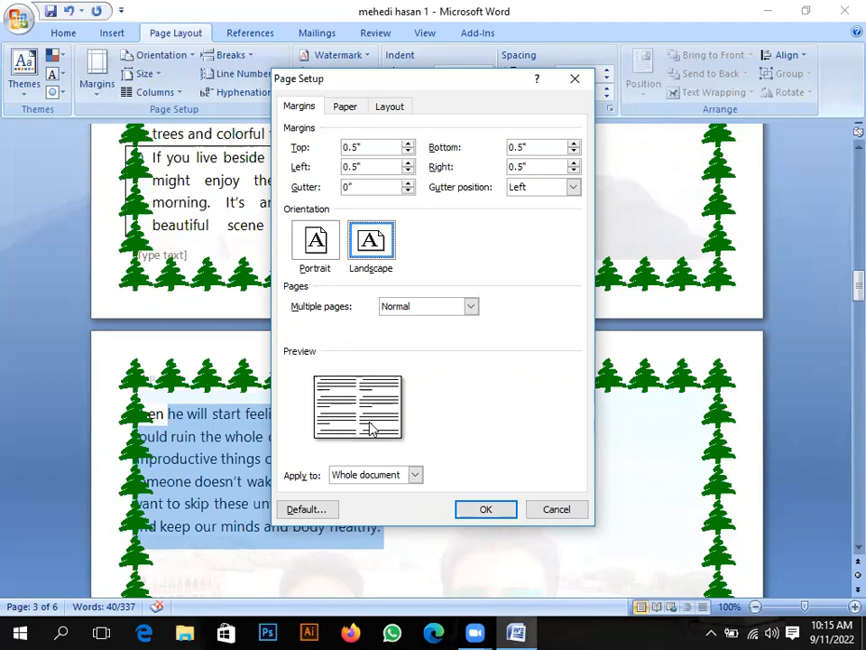
{"action": "left_click", "coordinate": [320, 242]}
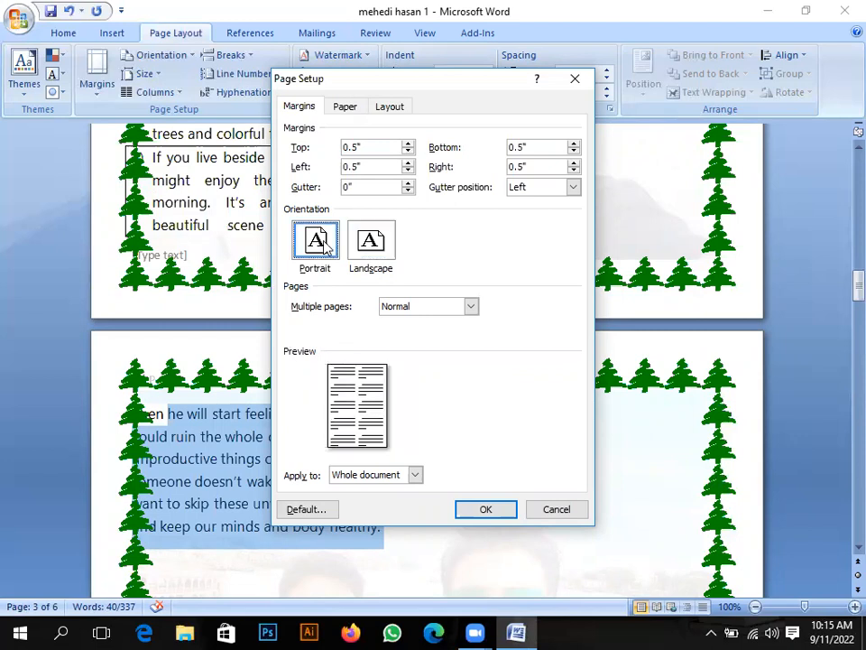
Review the paper size choices, the header and footer layout settings and the margins in Page Setup, keeping A4 portrait for the whole document.
{"action": "left_click", "coordinate": [344, 106]}
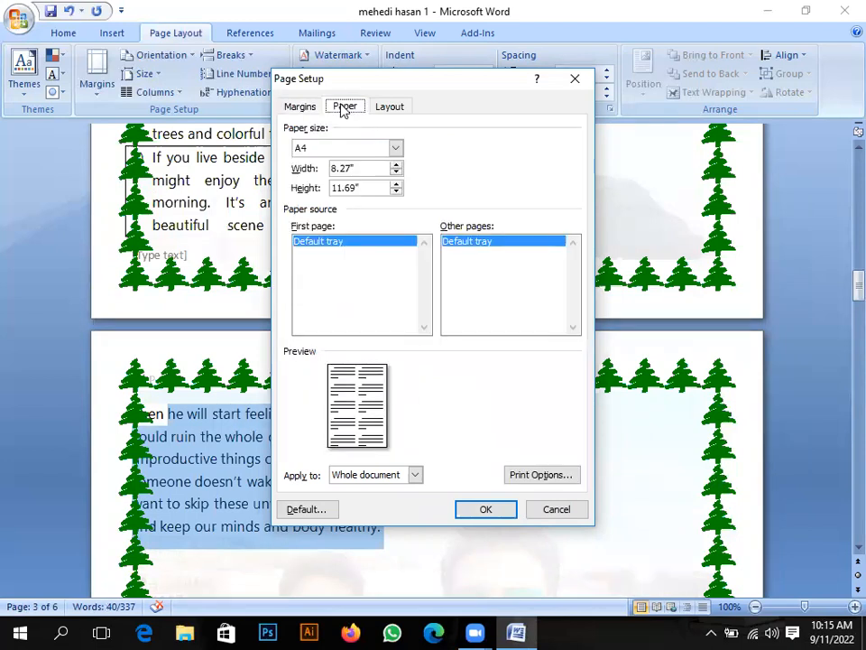
{"action": "left_click", "coordinate": [396, 148]}
{"action": "scroll", "coordinate": [370, 184], "scroll_direction": "down", "scroll_amount": 2}
{"action": "scroll", "coordinate": [370, 184], "scroll_direction": "up", "scroll_amount": 2}
{"action": "left_click", "coordinate": [397, 150]}
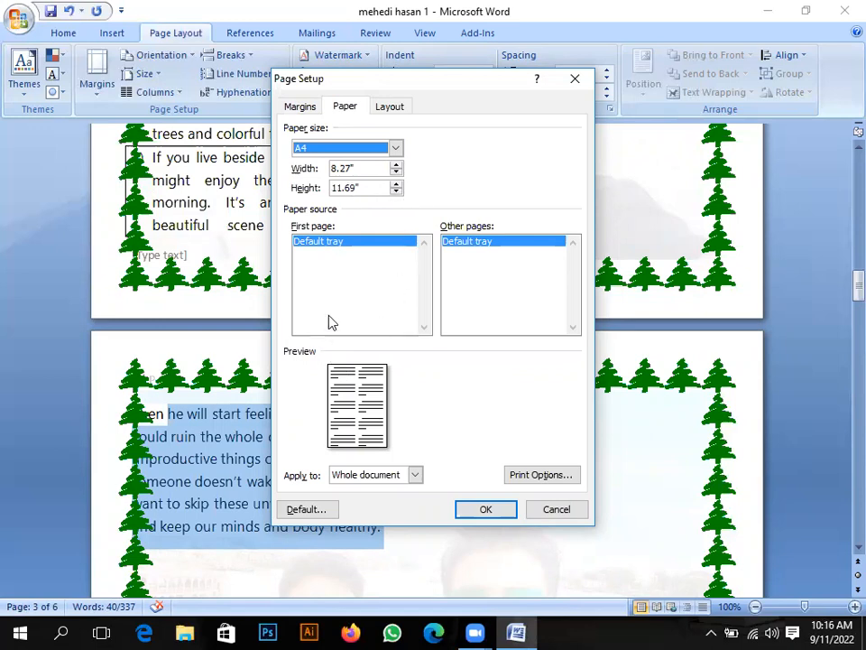
{"action": "left_click", "coordinate": [395, 108]}
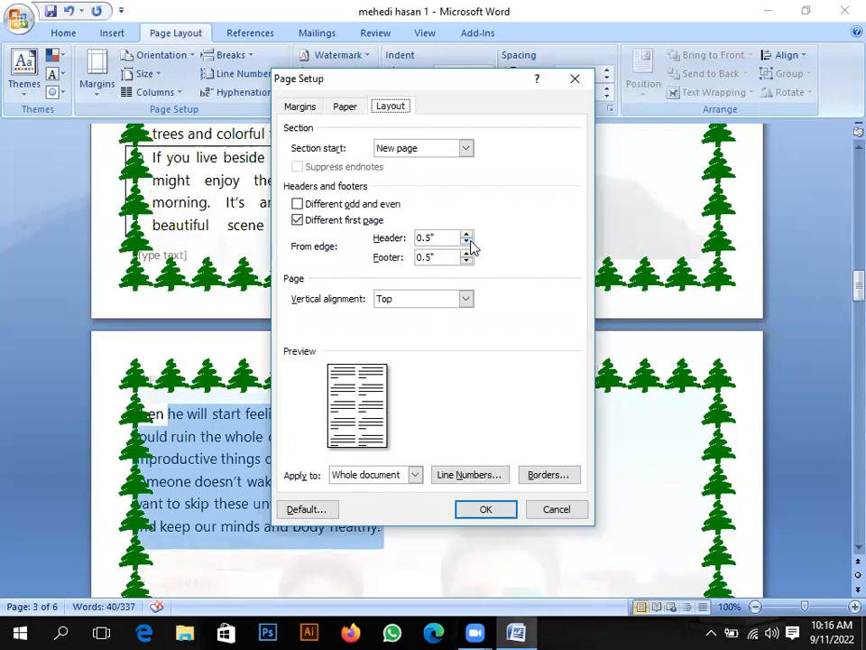
{"action": "left_click", "coordinate": [298, 106]}
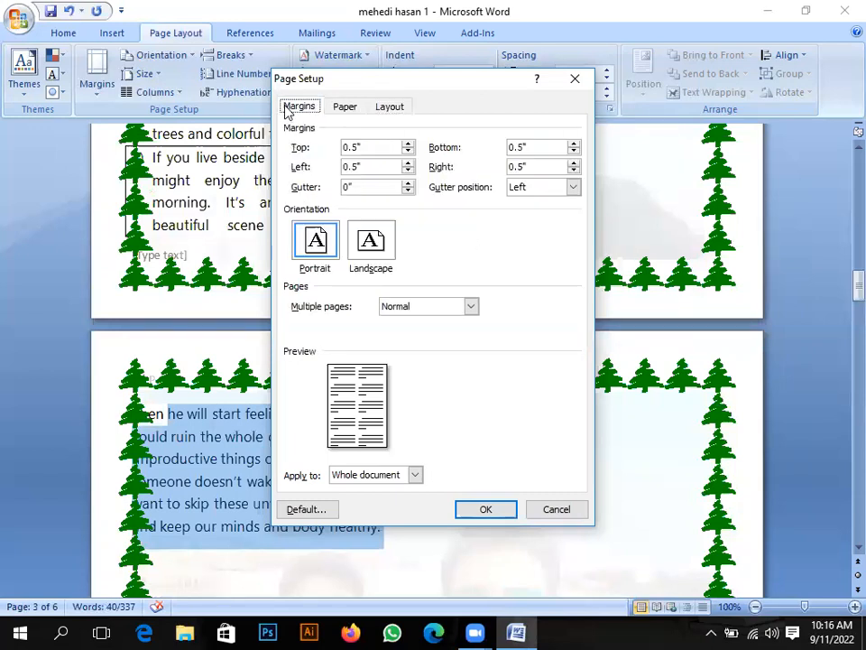
{"action": "left_click", "coordinate": [485, 510]}
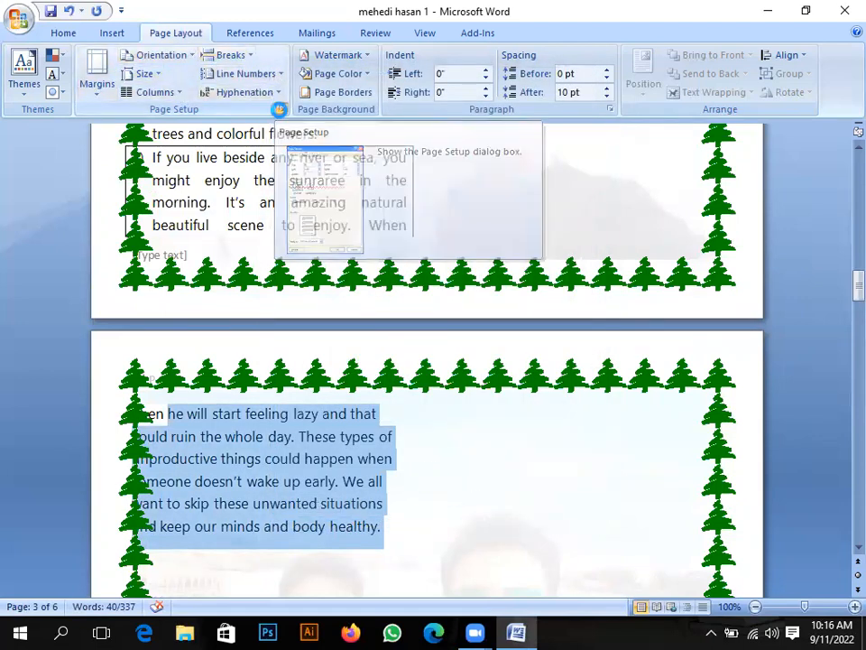
View the Page Setup dialog again and the selected paragraph's indent and spacing settings, closing both without changes.
{"action": "left_click", "coordinate": [281, 114]}
{"action": "left_click", "coordinate": [573, 81]}
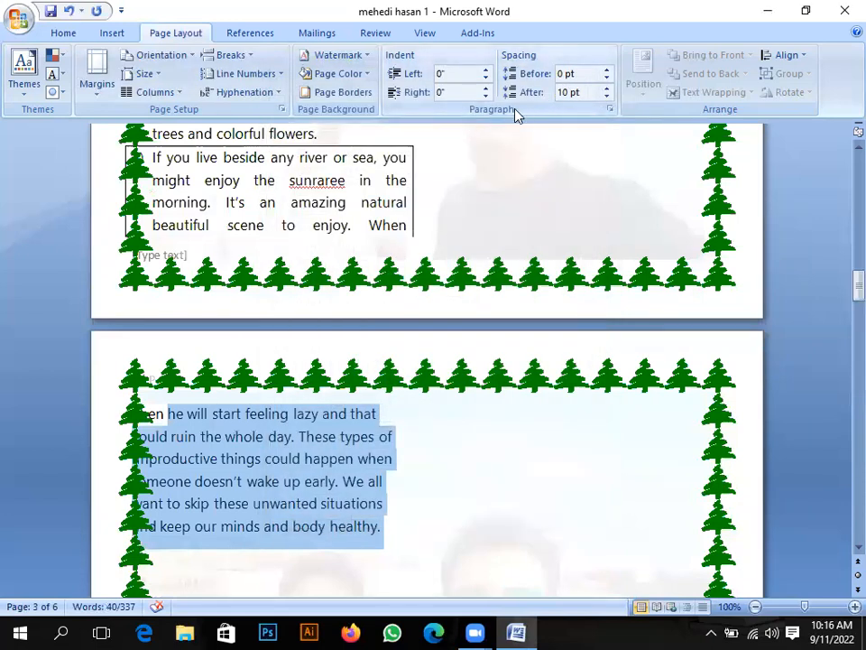
{"action": "left_click", "coordinate": [611, 114]}
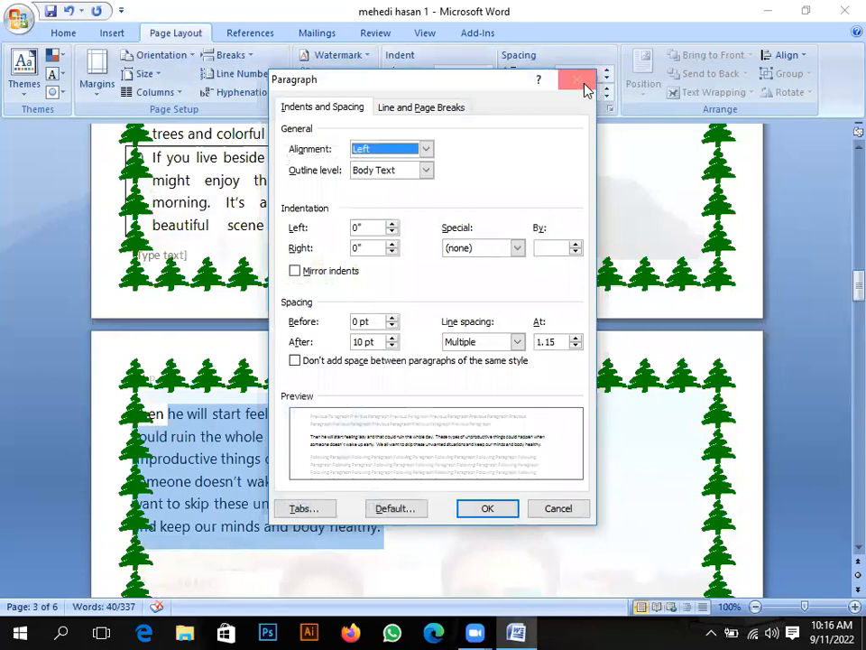
{"action": "left_click", "coordinate": [580, 81]}
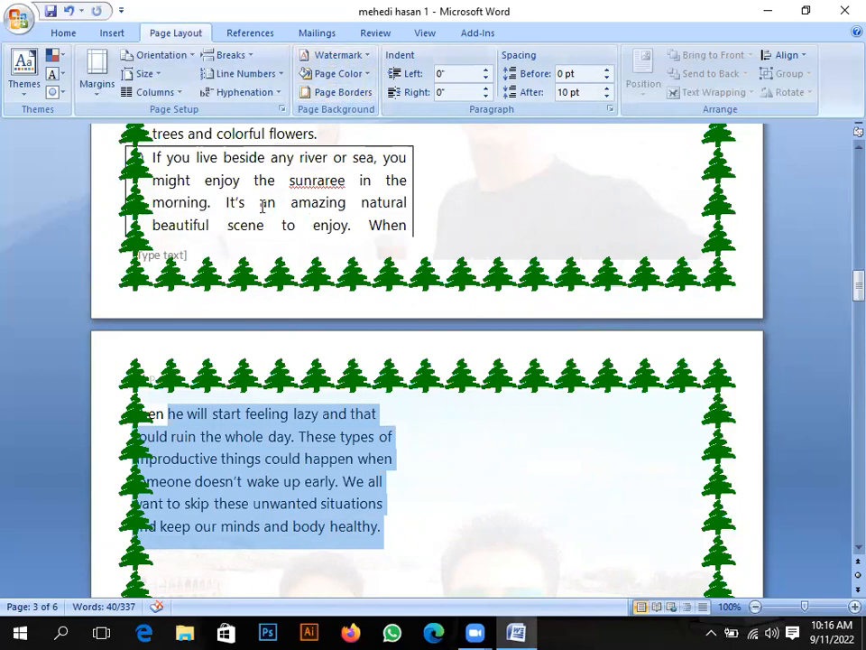
{"action": "left_click", "coordinate": [18, 18]}
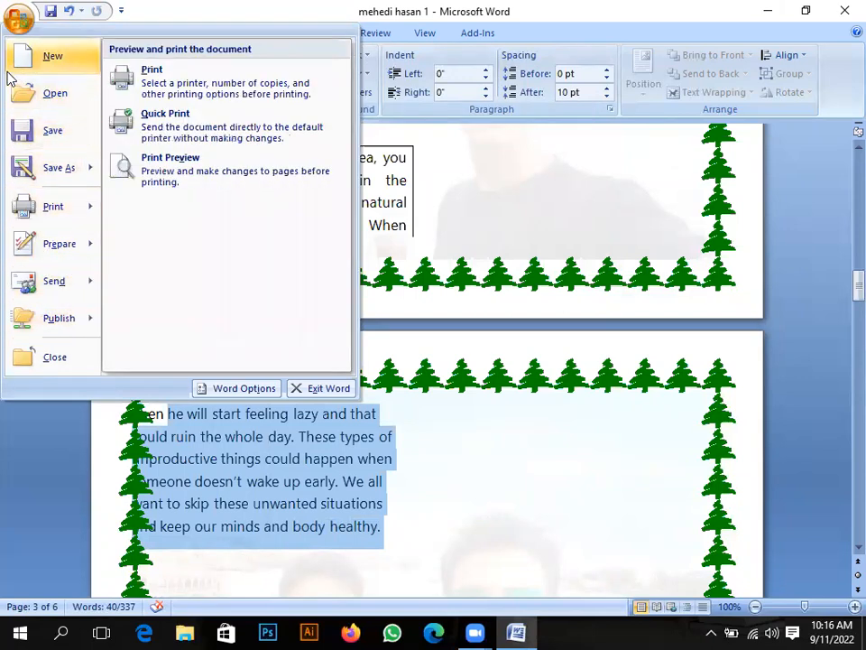
{"action": "left_click", "coordinate": [16, 24]}
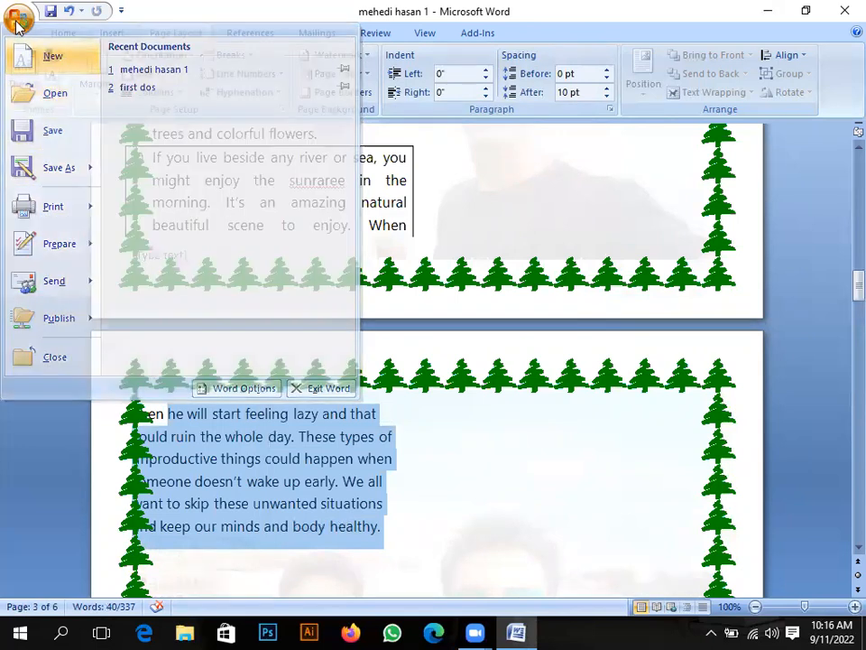
{"action": "left_click", "coordinate": [63, 33]}
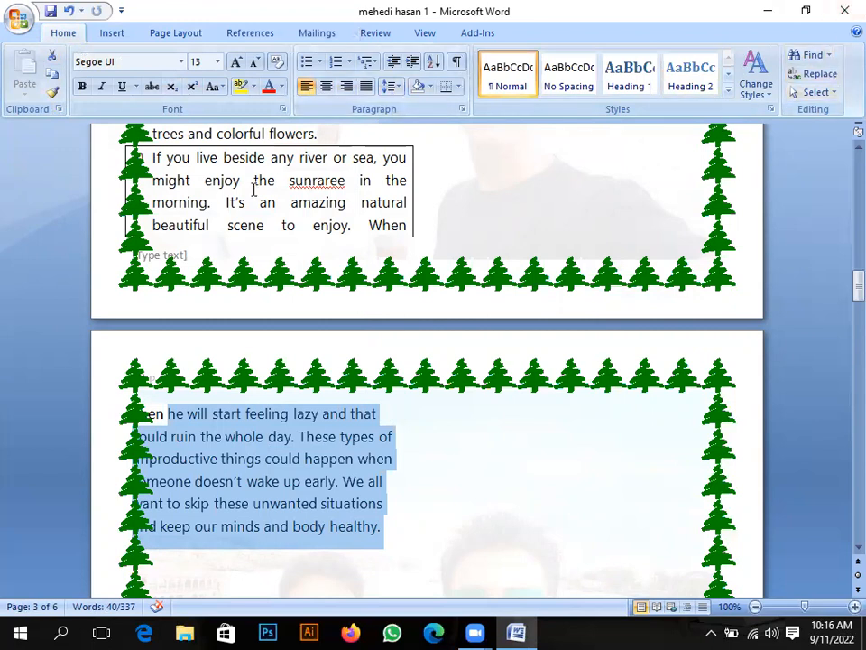
{"action": "left_click", "coordinate": [109, 36]}
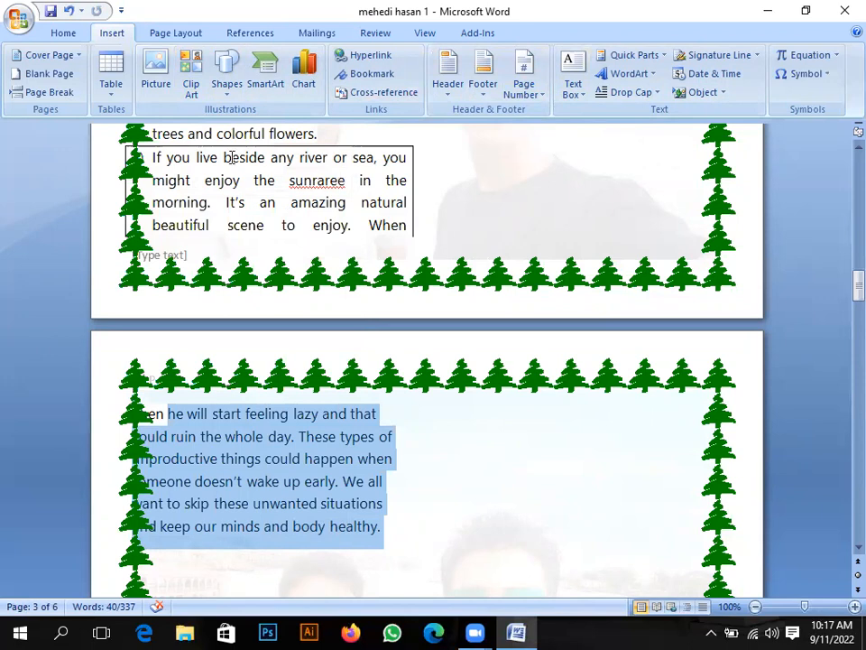
{"action": "left_click", "coordinate": [168, 33]}
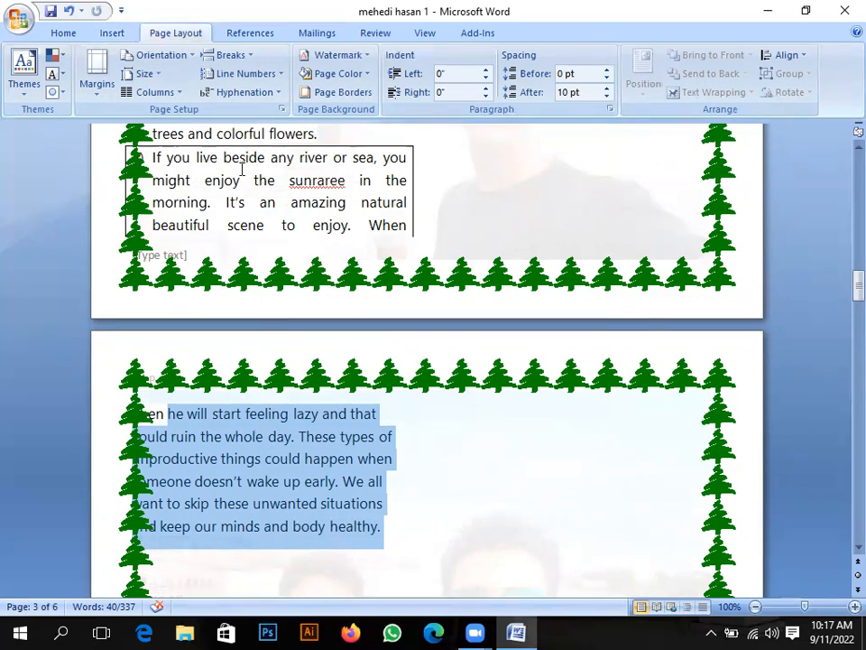
{"action": "left_click", "coordinate": [64, 32]}
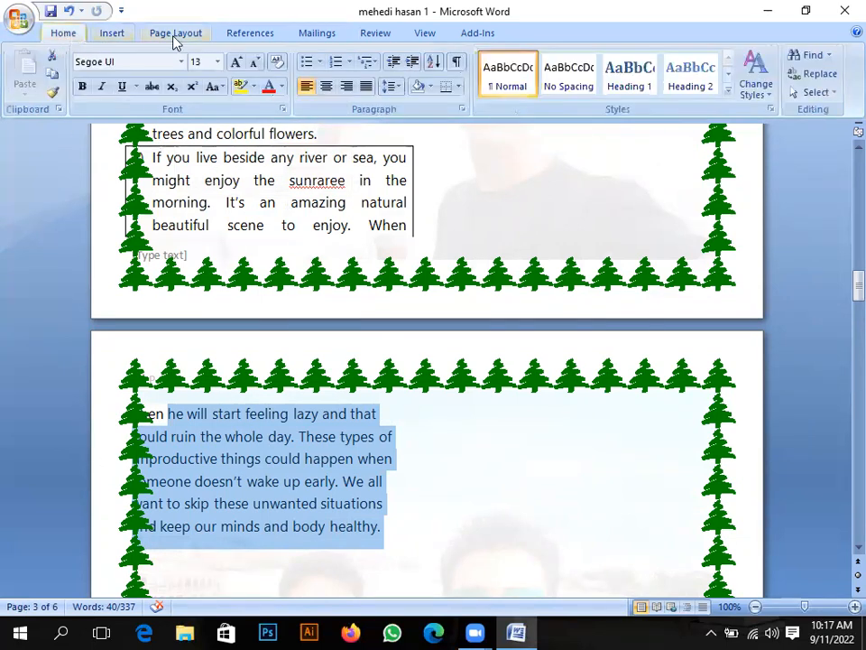
{"action": "left_click", "coordinate": [623, 31]}
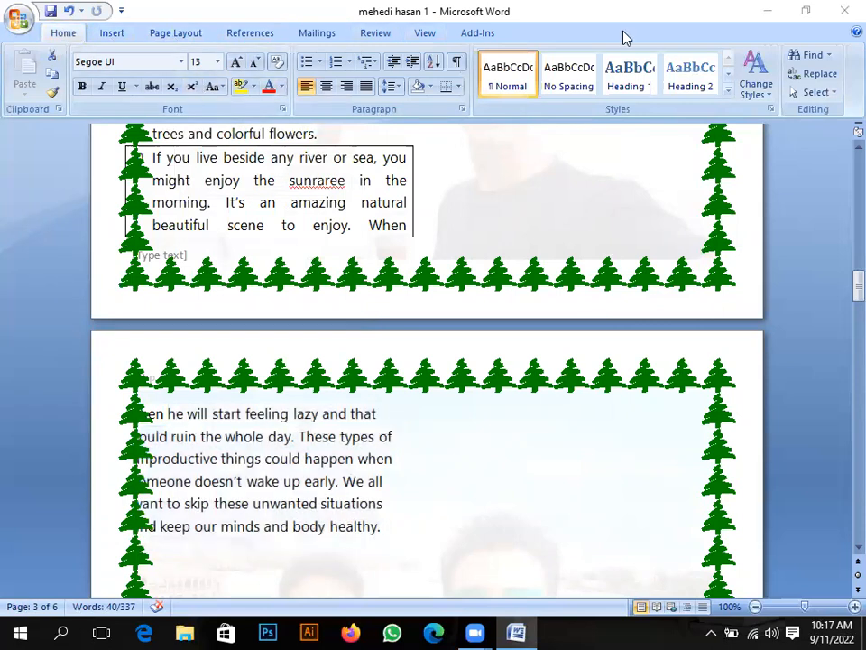